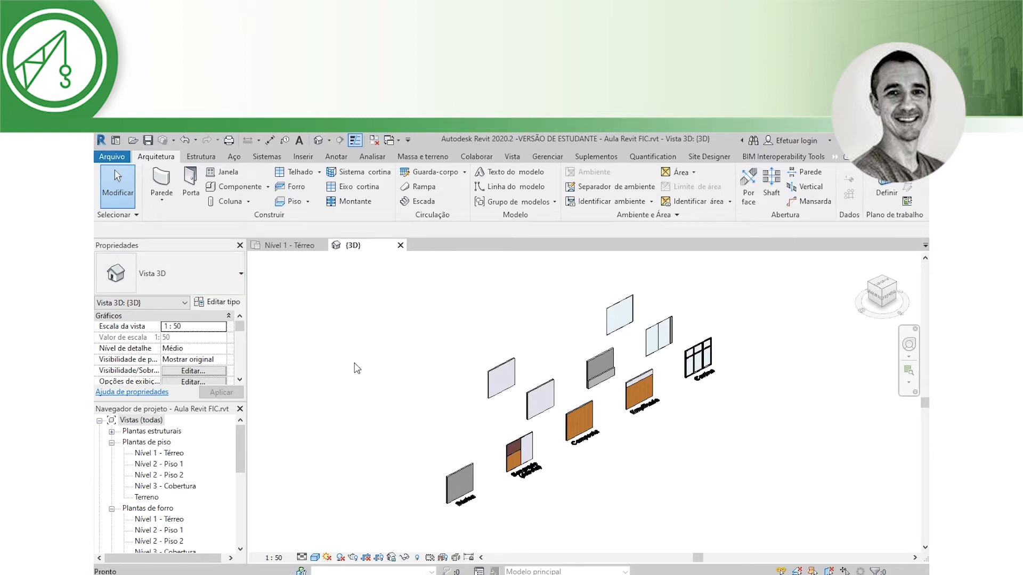
- Browse the wall types available for a new wall, down to the generic ones such as Genérico - 200 mm, without placing a wall
left_click(240, 274)
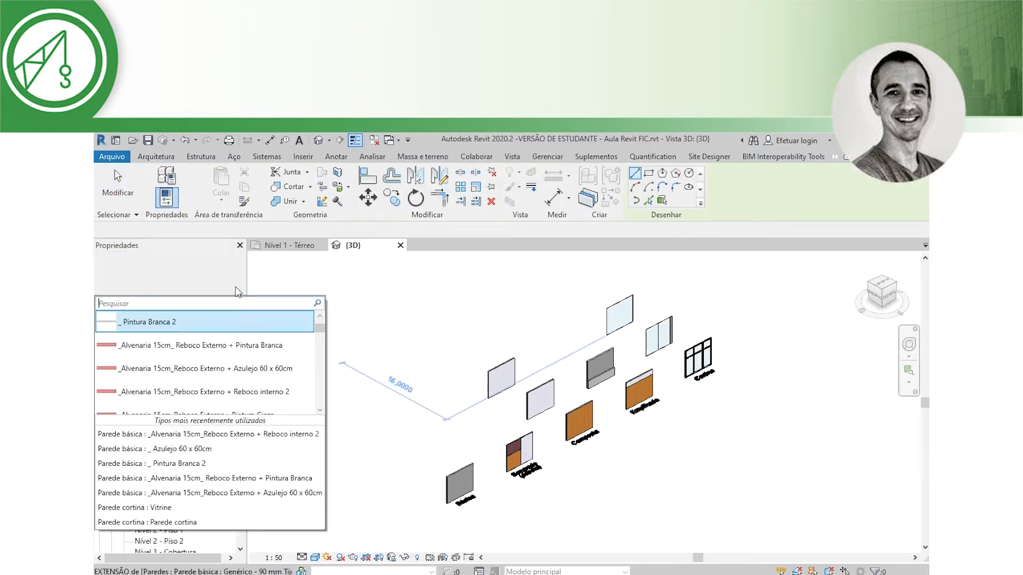
left_click_drag(319, 329, 321, 370)
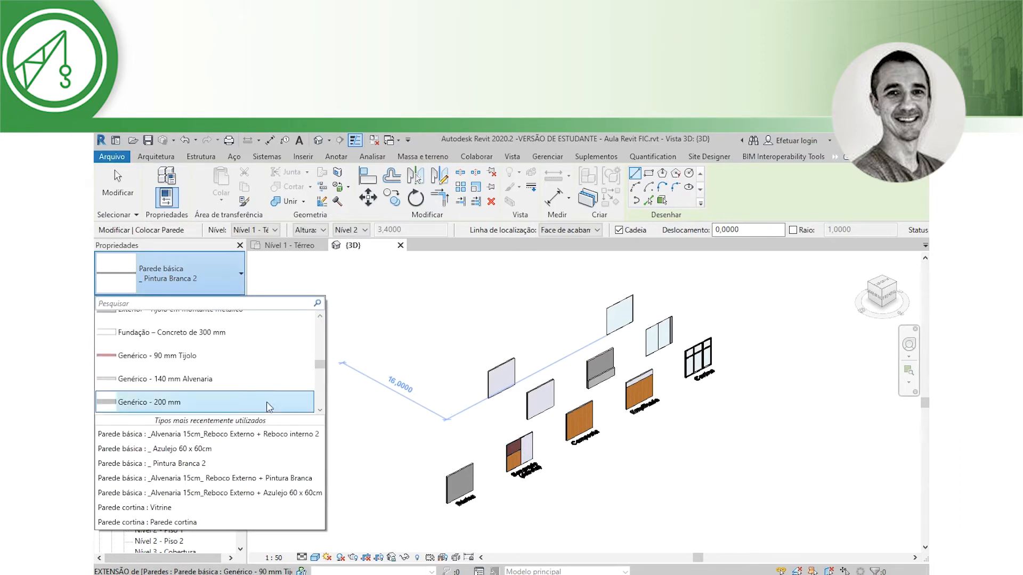
left_click(481, 509)
key("Escape")
key("Escape")
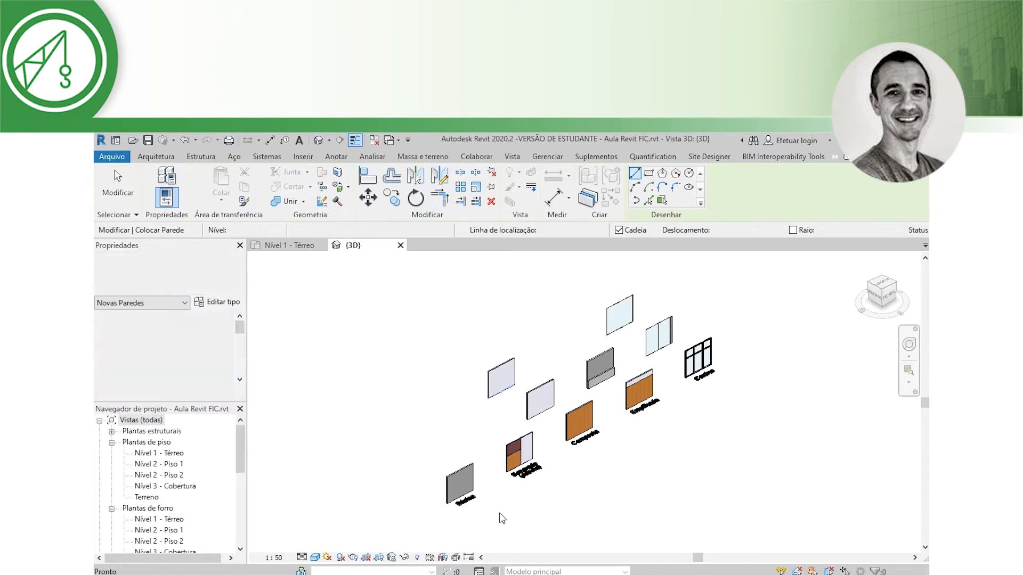
- Inspect the layer structure of the Básica sample wall's type without changing it, and examine the wall's masonry surface up close
left_click(465, 476)
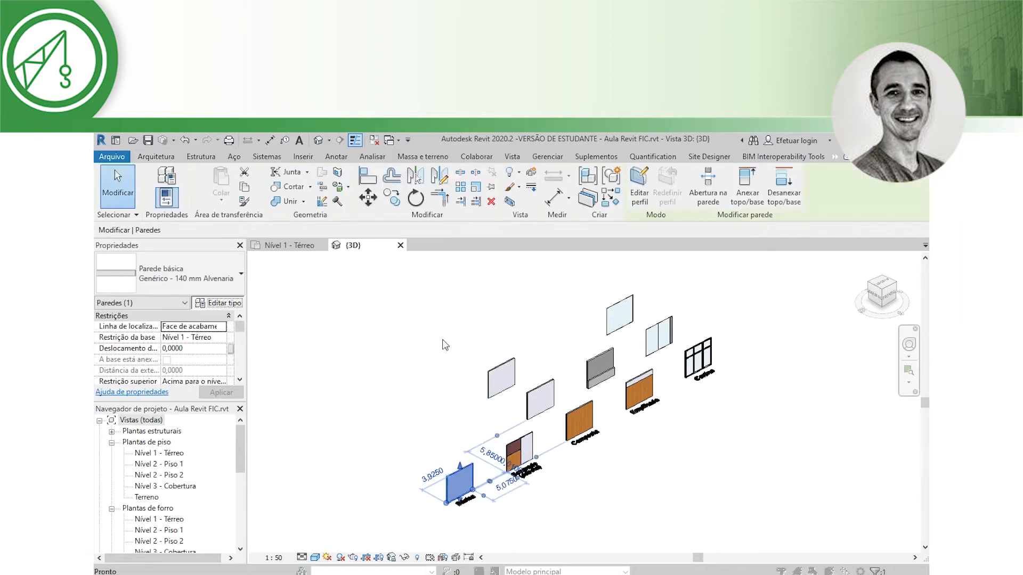
left_click(226, 307)
left_click(569, 262)
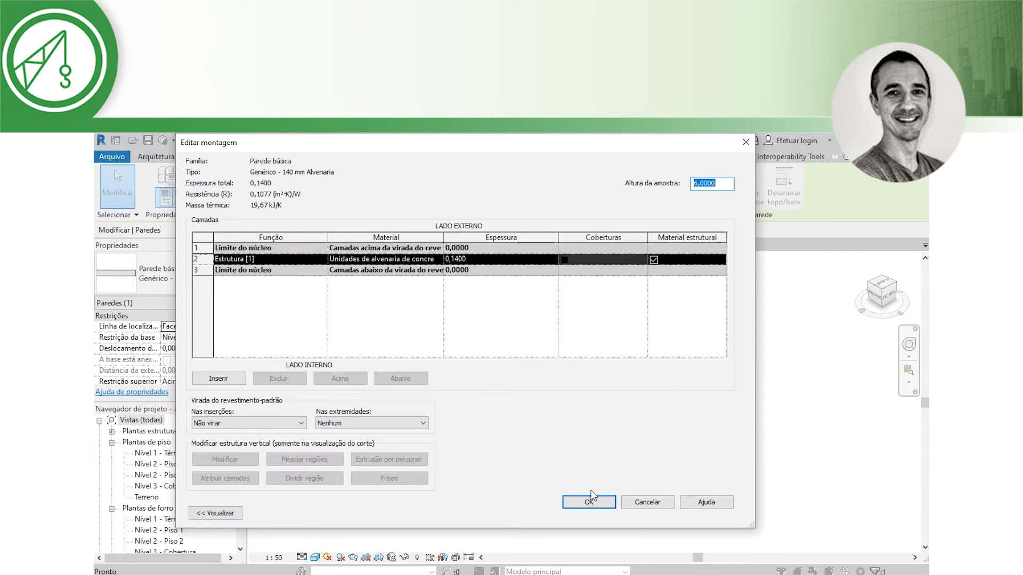
left_click(607, 502)
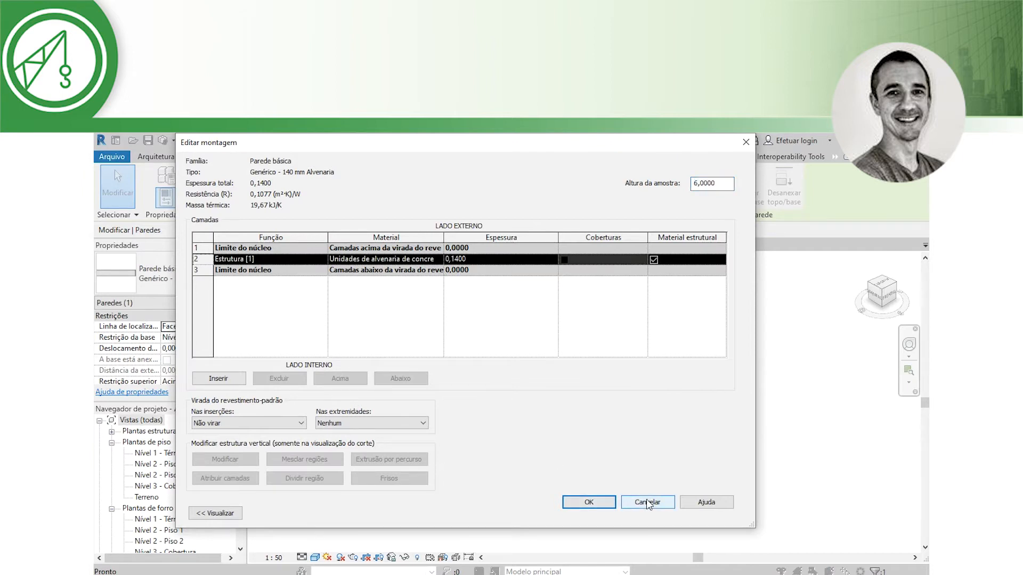
left_click(651, 514)
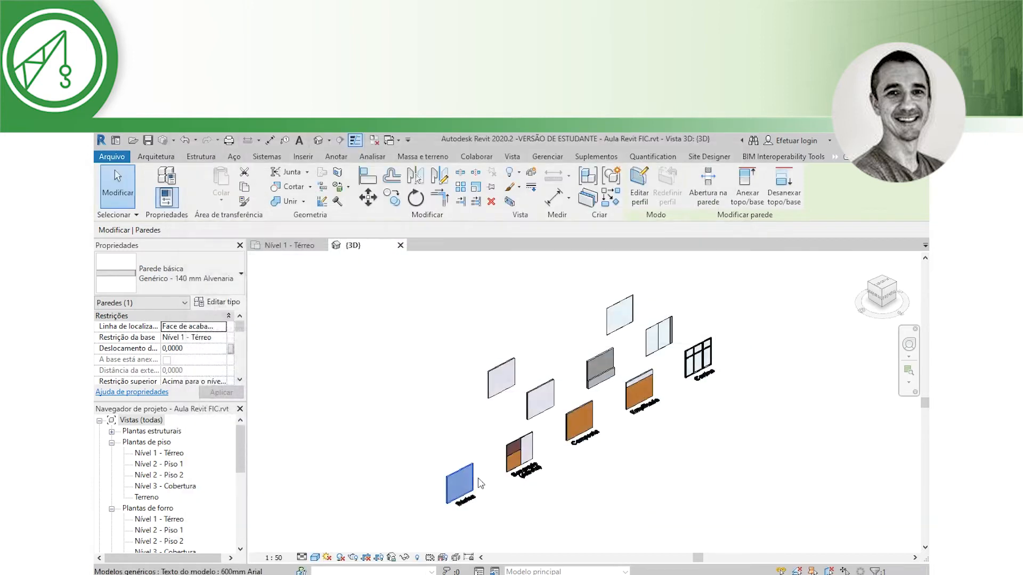
scroll(459, 508, "up", 4)
left_click(566, 487)
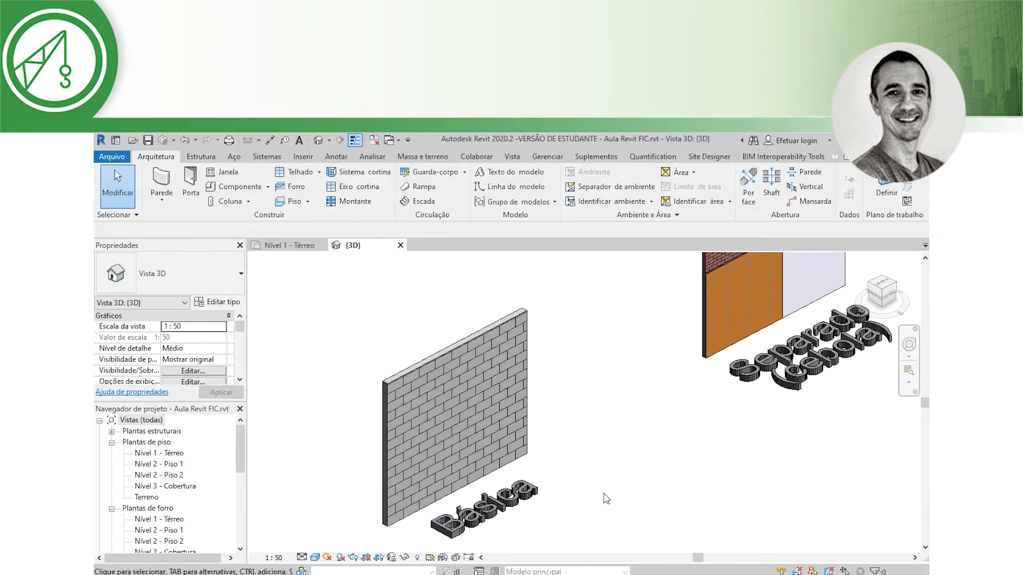
scroll(544, 460, "down", 1)
scroll(543, 459, "down", 1)
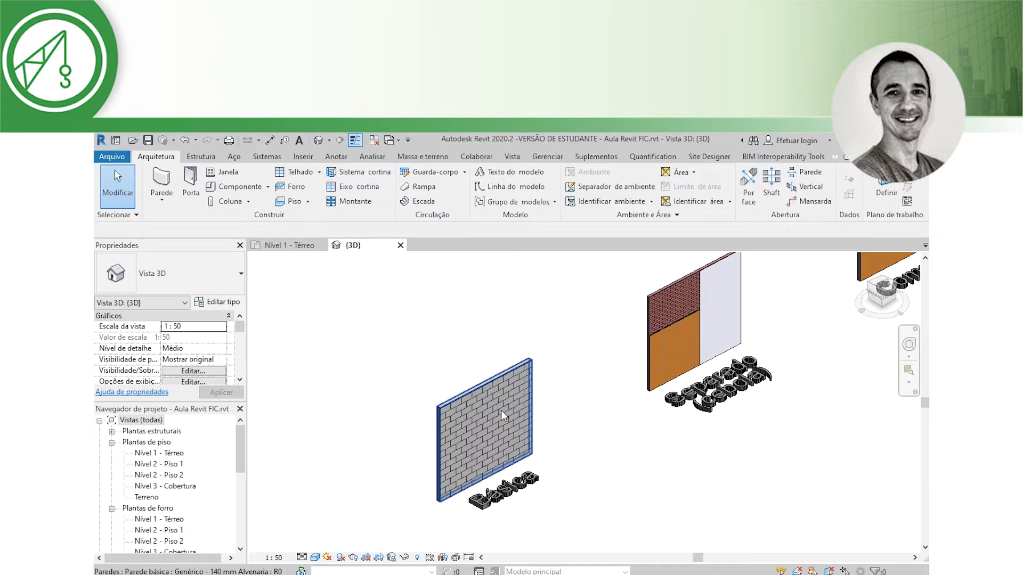
- Check the type of the brick base wall in the Separado (cebola) sample
scroll(501, 410, "down", 3)
middle_click_drag(622, 447, 552, 493)
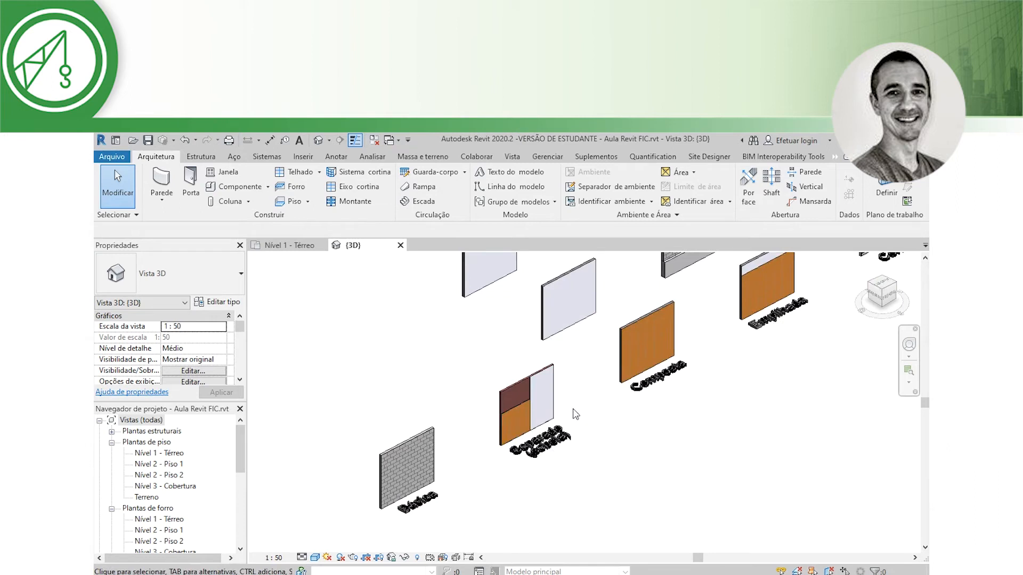
scroll(575, 414, "up", 3)
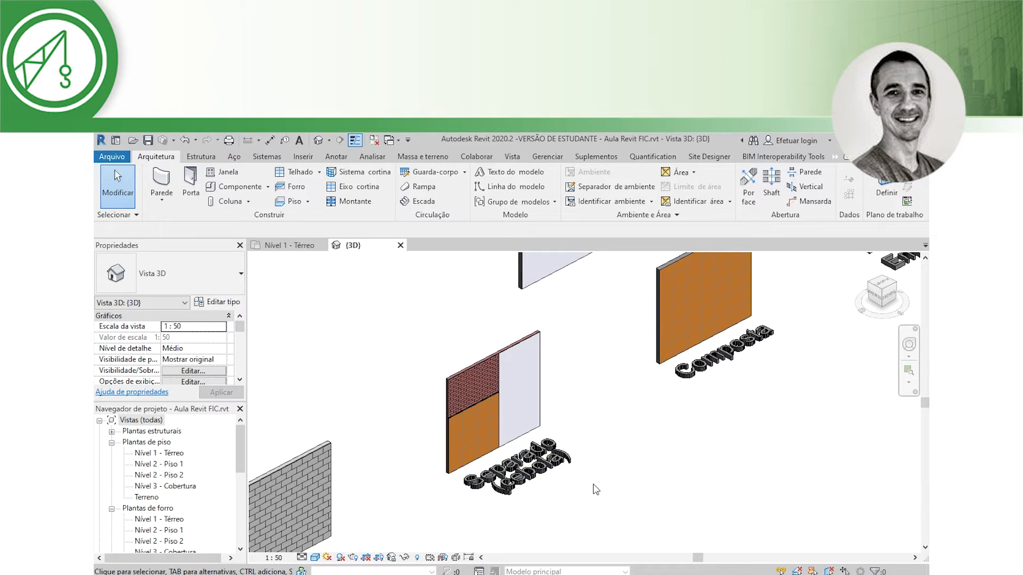
left_click(450, 379)
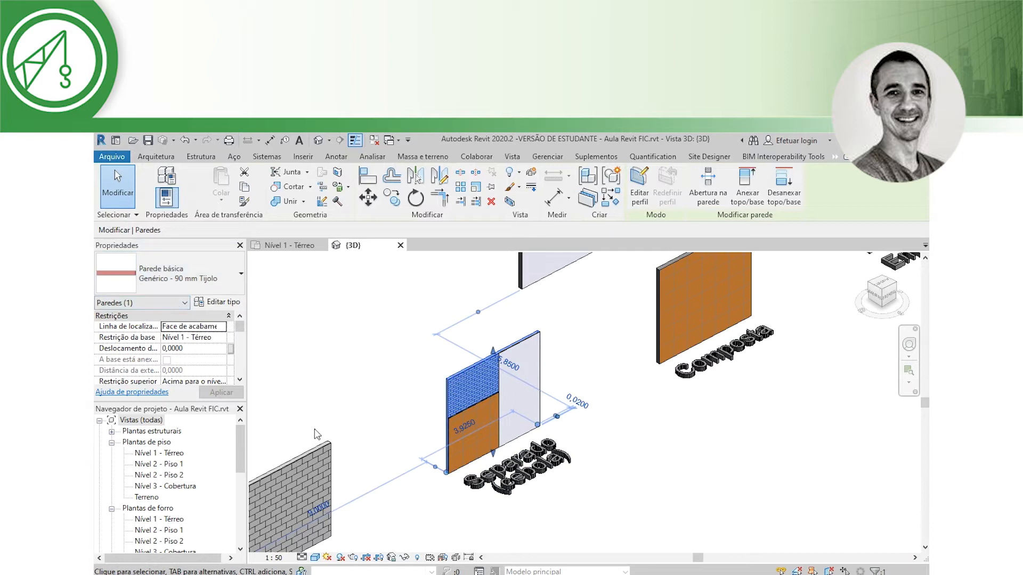
left_click(599, 512)
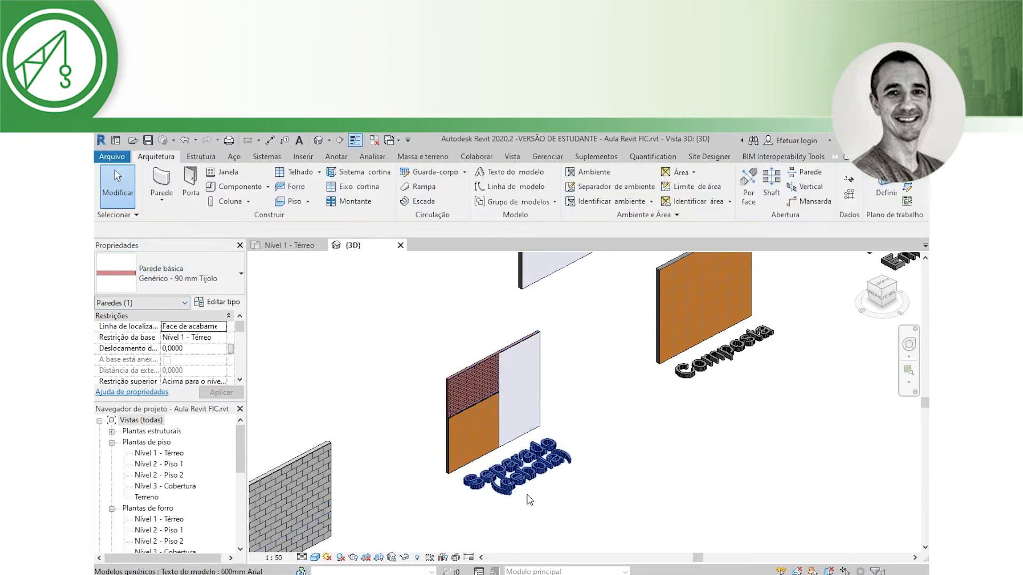
left_click(438, 456)
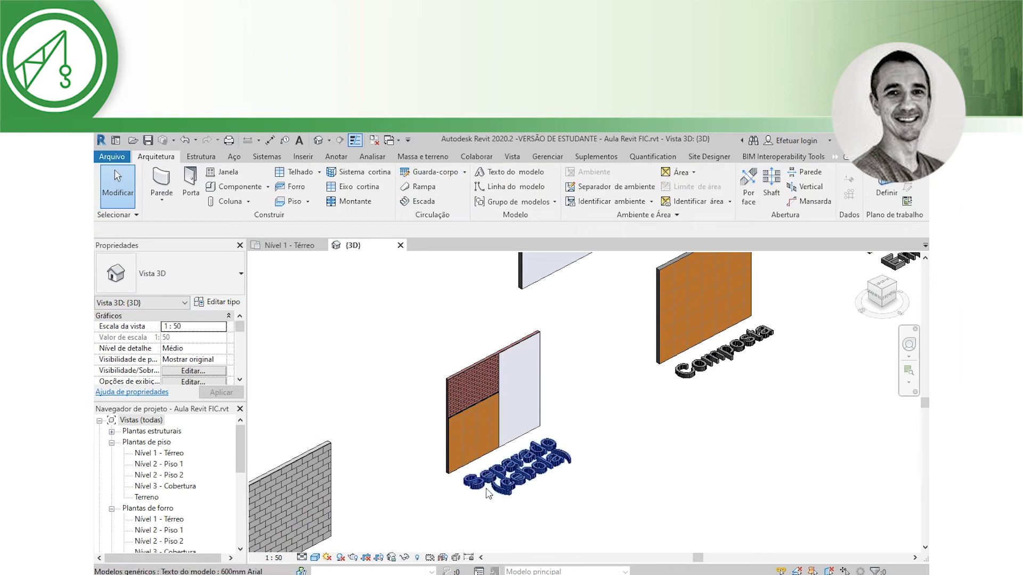
- Inspect the layer structure of the tile finish wall in the Separado (cebola) sample, leaving its type unchanged
scroll(474, 439, "up", 3)
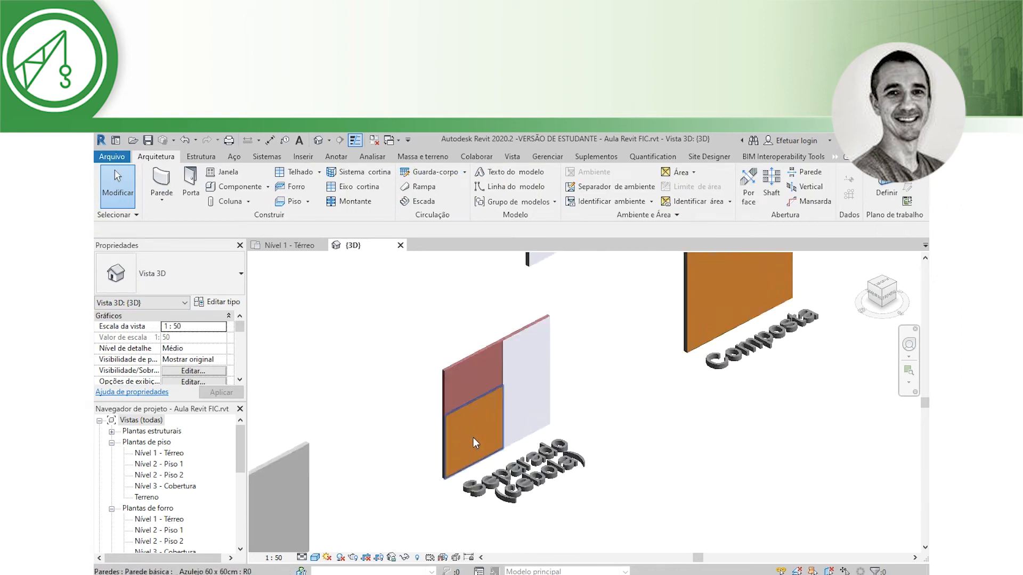
left_click(473, 398)
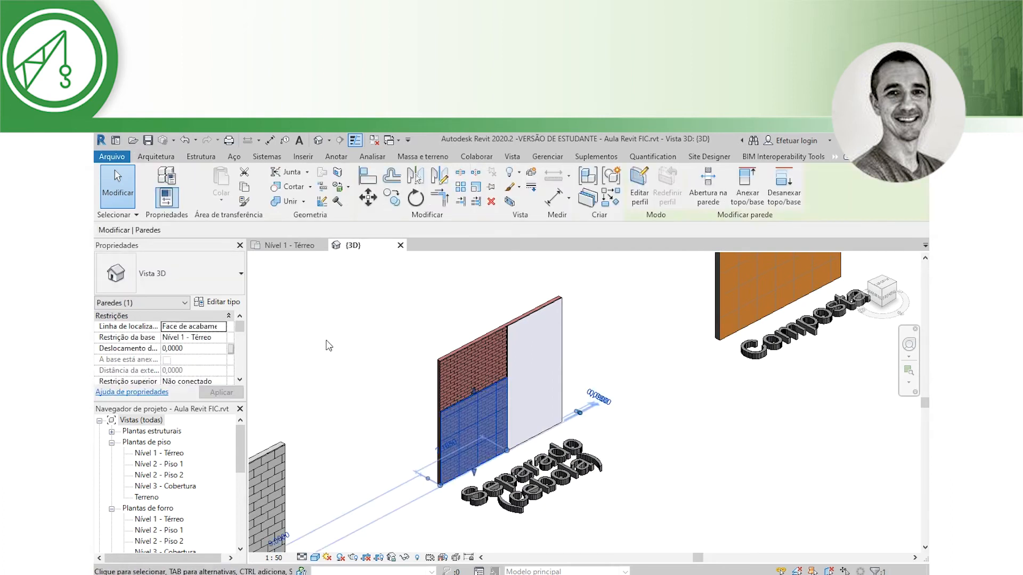
left_click(223, 303)
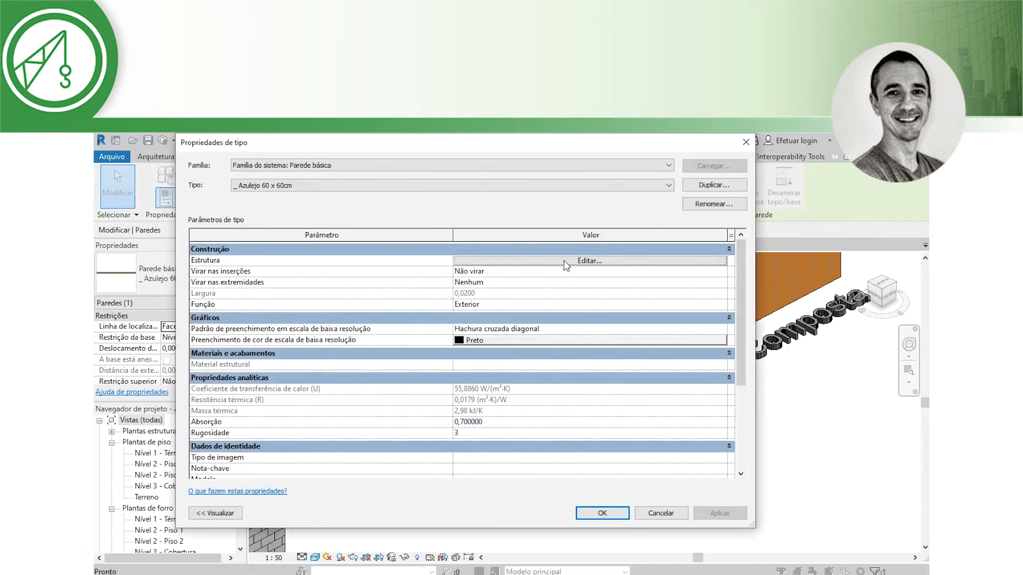
left_click(566, 261)
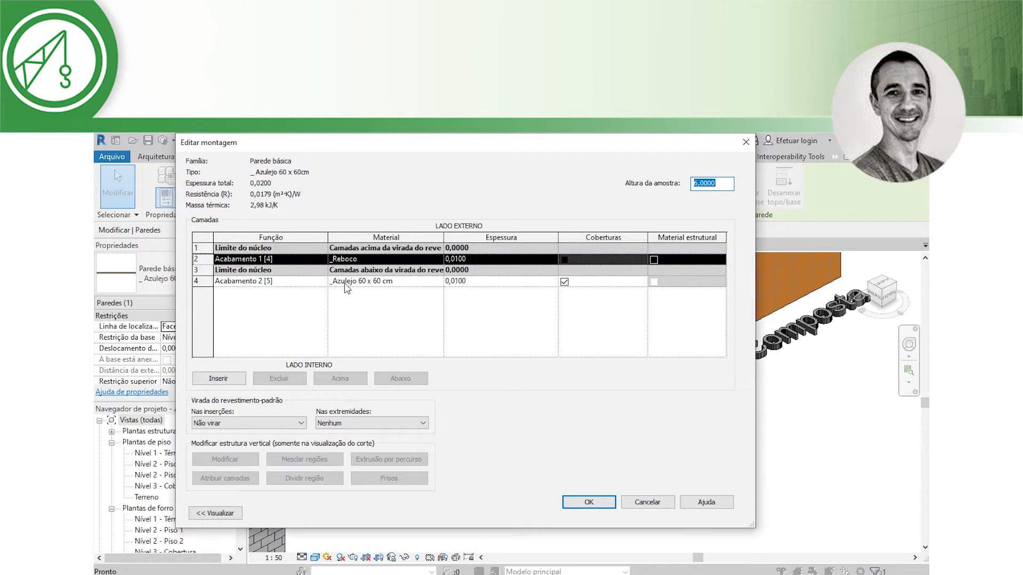
left_click(645, 504)
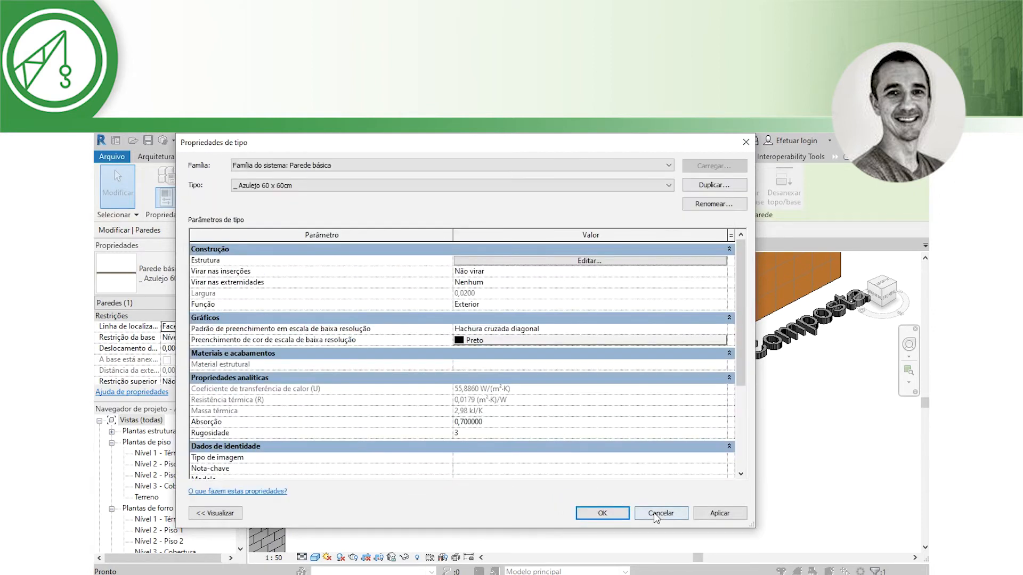
left_click(596, 513)
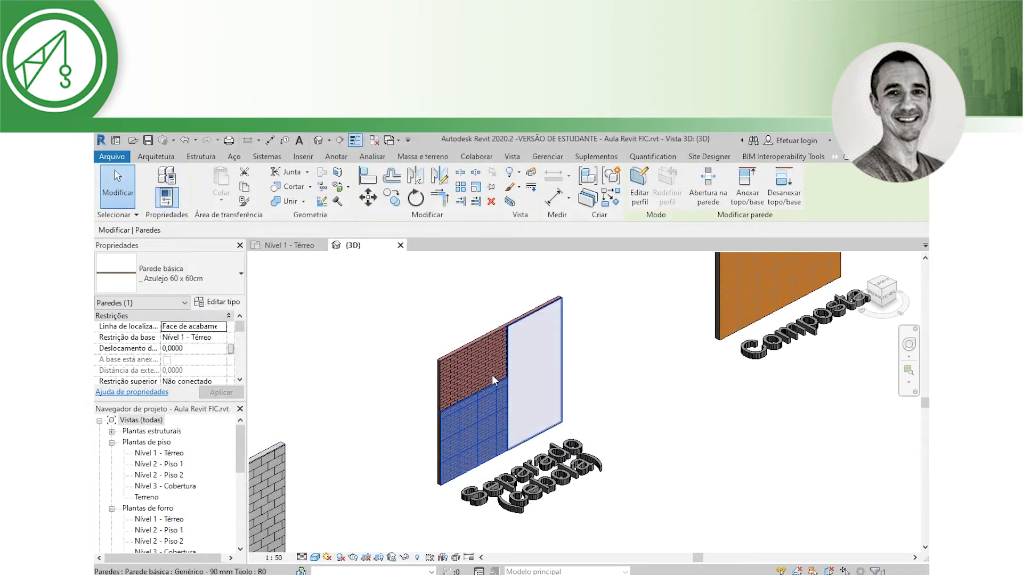
- Examine up close the edge where the tile finish wall overlaps the brick wall in the Separado (cebola) sample
left_click(610, 397)
scroll(490, 398, "up", 5)
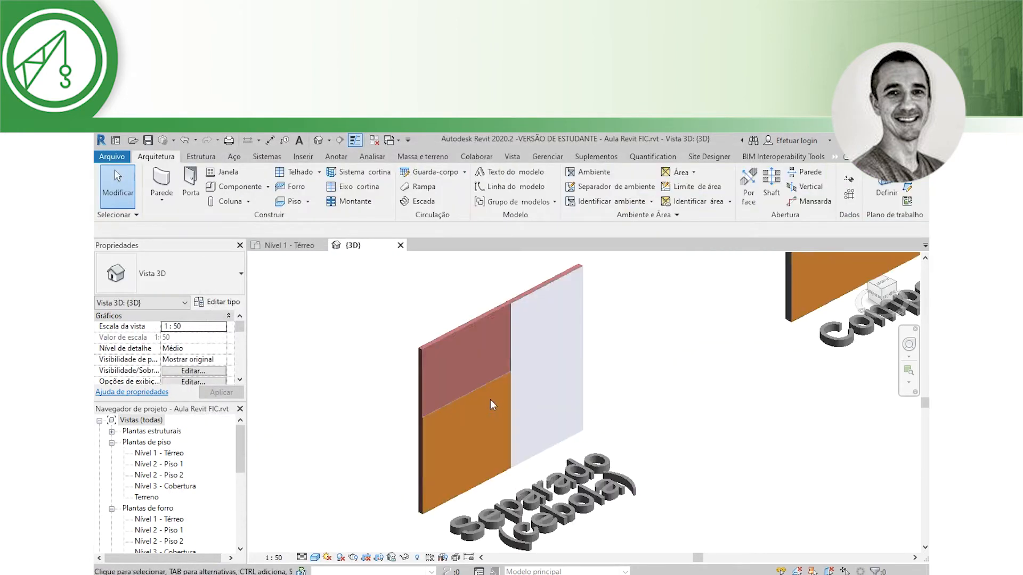
scroll(410, 420, "up", 5)
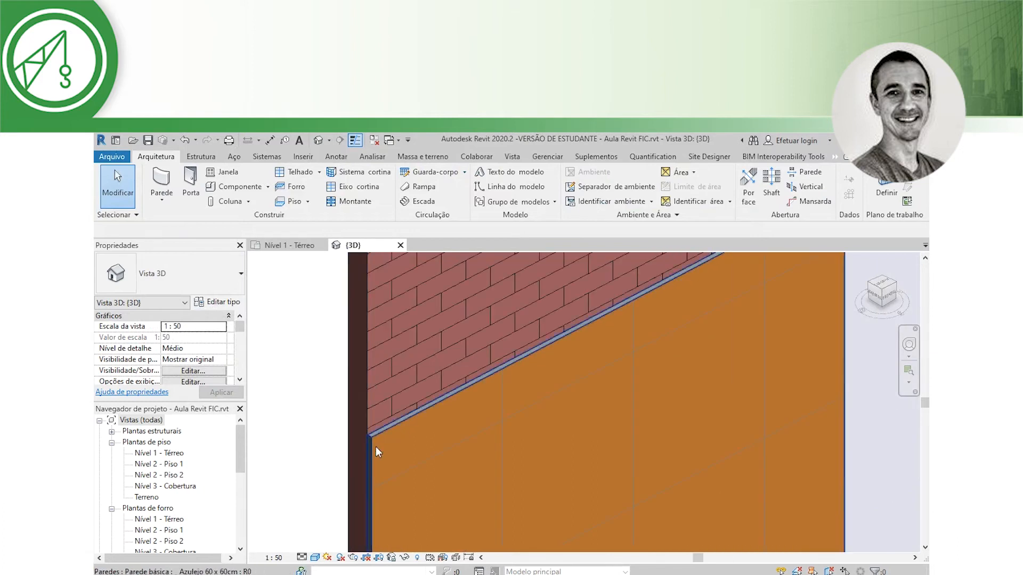
scroll(374, 442, "down", 10)
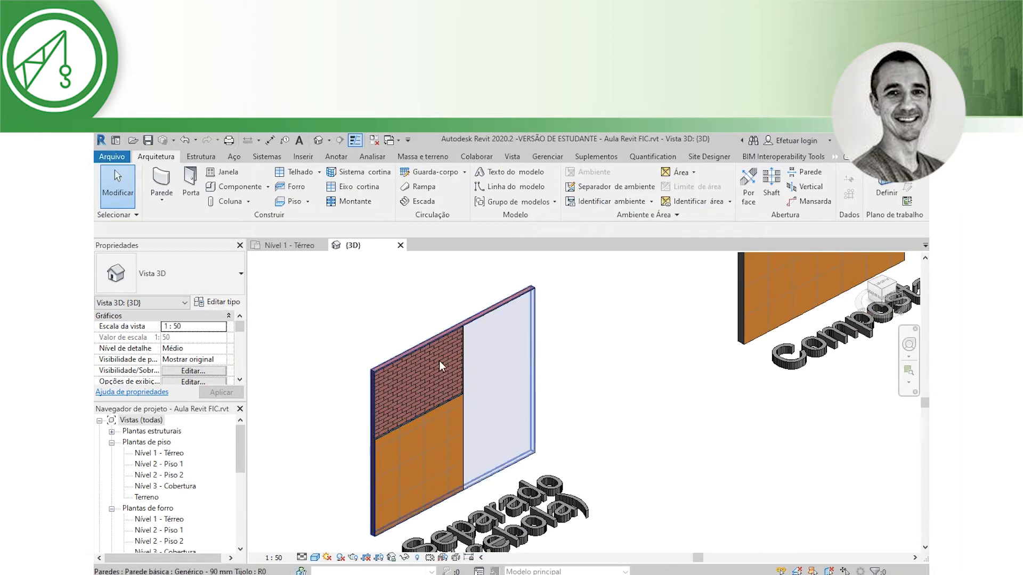
- In the Nível 1 - Térreo floor plan, draw a 3.925 m _ Pintura Branca 2 wall along the uncovered face of the Separado brick wall
left_click(291, 247)
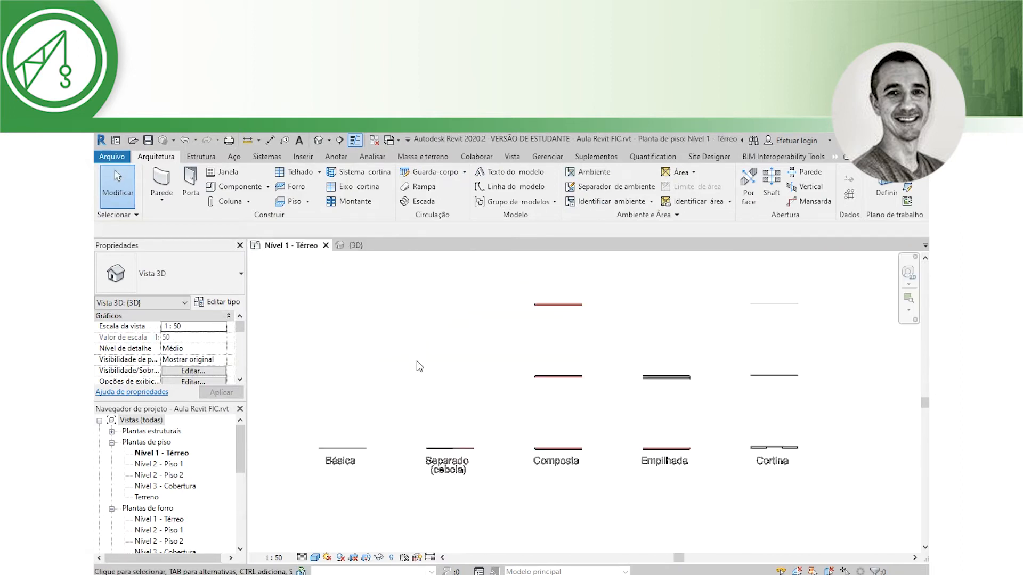
scroll(440, 452, "up", 6)
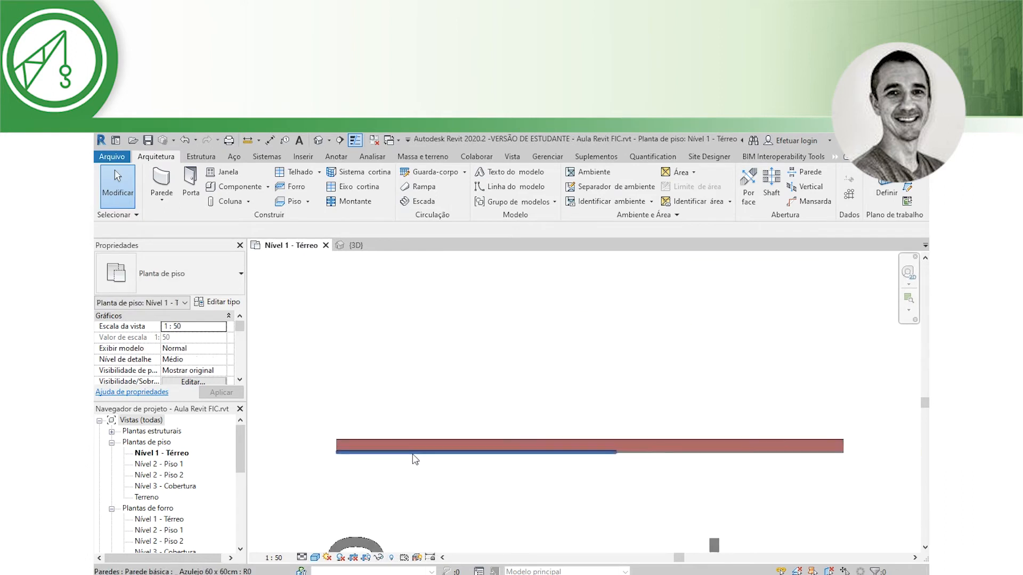
key("w")
key("a")
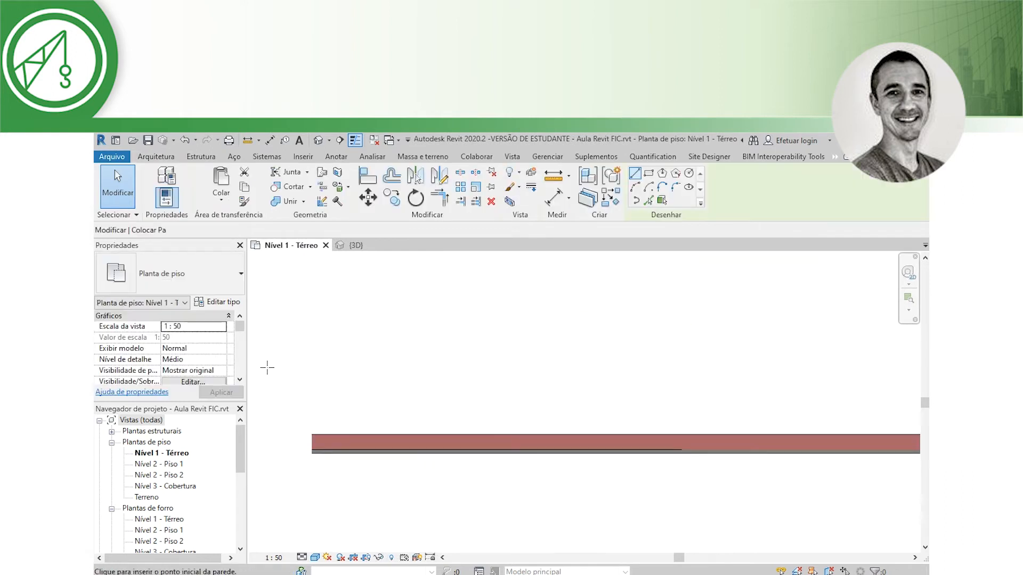
left_click(312, 433)
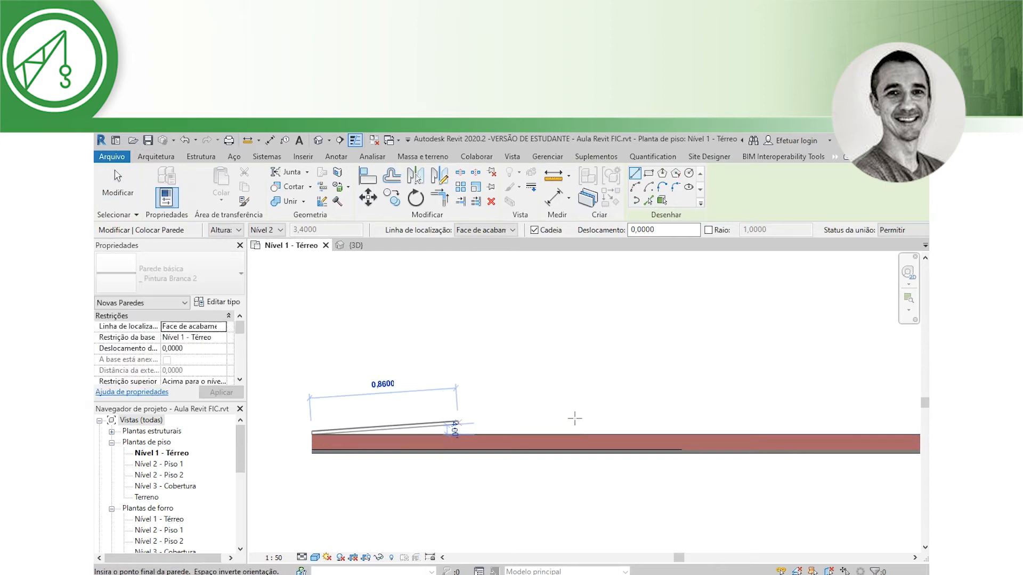
middle_click_drag(693, 429, 450, 413)
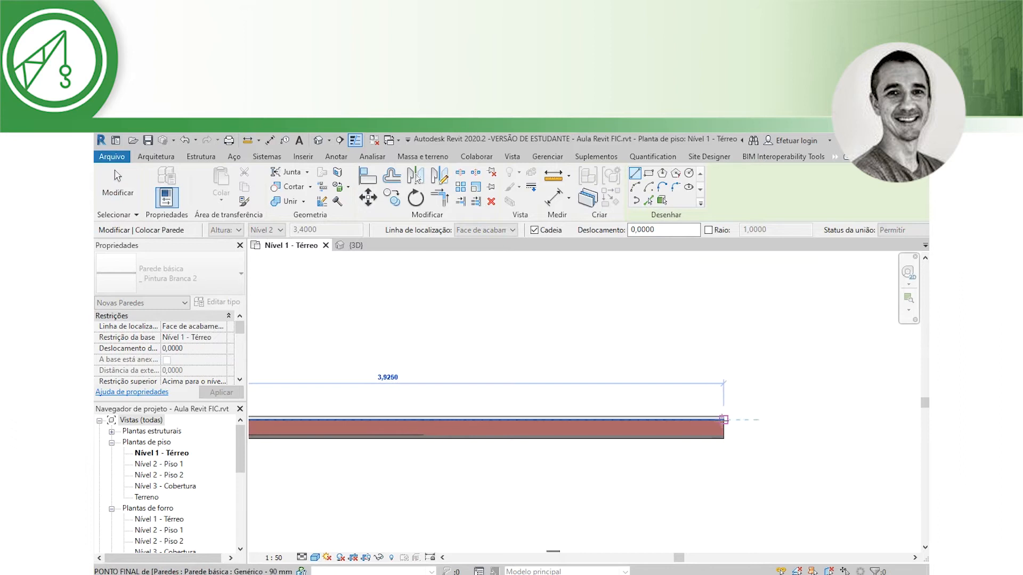
left_click(722, 420)
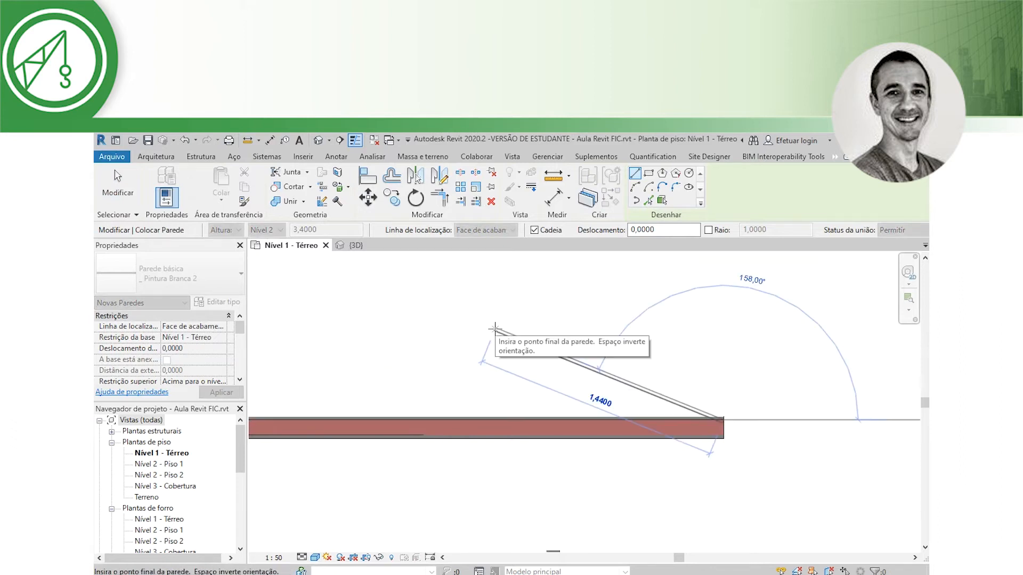
key("Escape")
- Return to the 3D view and examine the Separado (cebola) wall sample
left_click(351, 246)
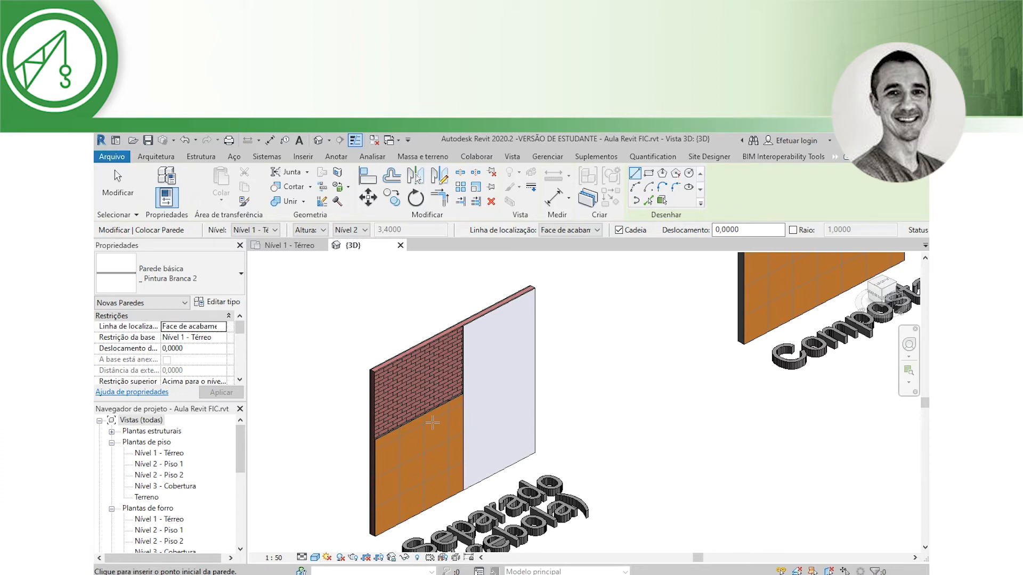
scroll(463, 417, "down", 2)
middle_click_drag(539, 439, 550, 421)
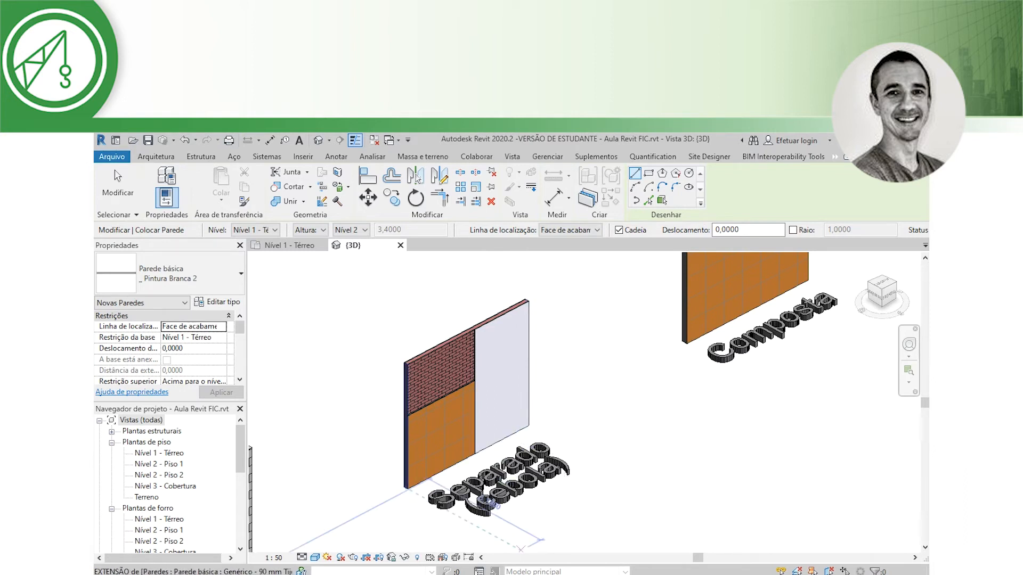
- Switch to the Chrome article "O guia definitivo sobre paredes no Revit" and read through to the section on layer functions and hierarchy
mouse_move(499, 574)
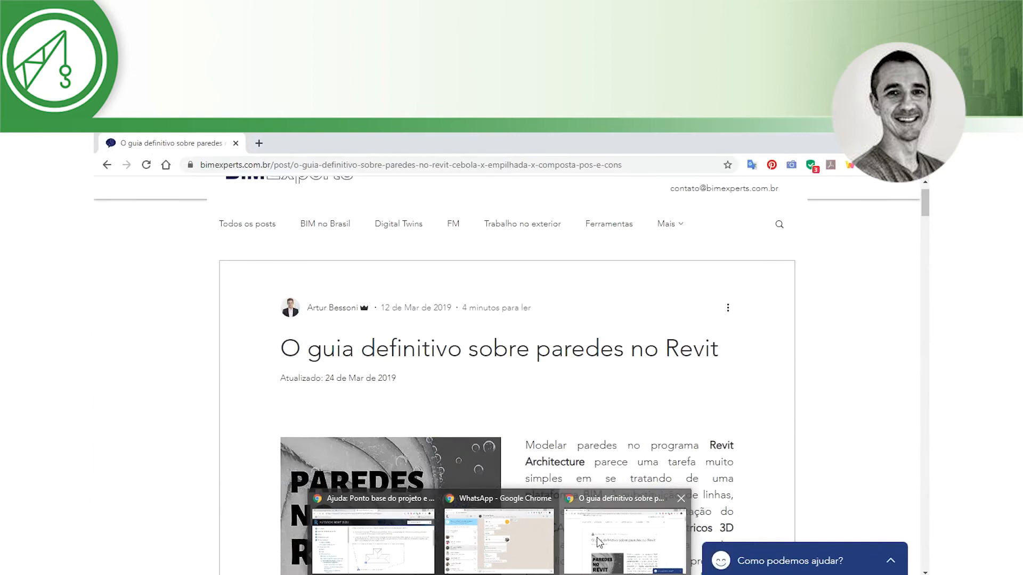
left_click(625, 539)
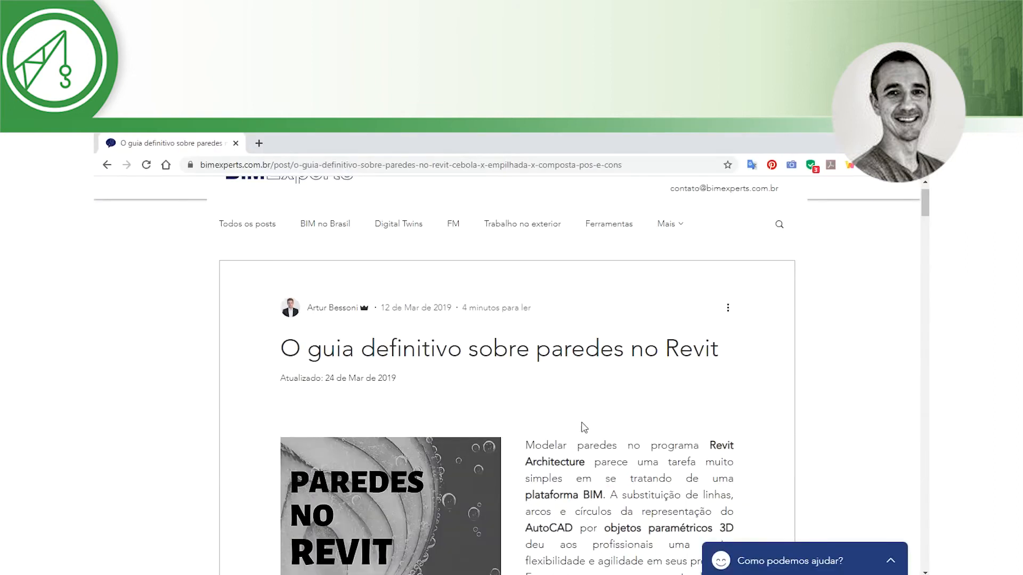
scroll(559, 437, "down", 3)
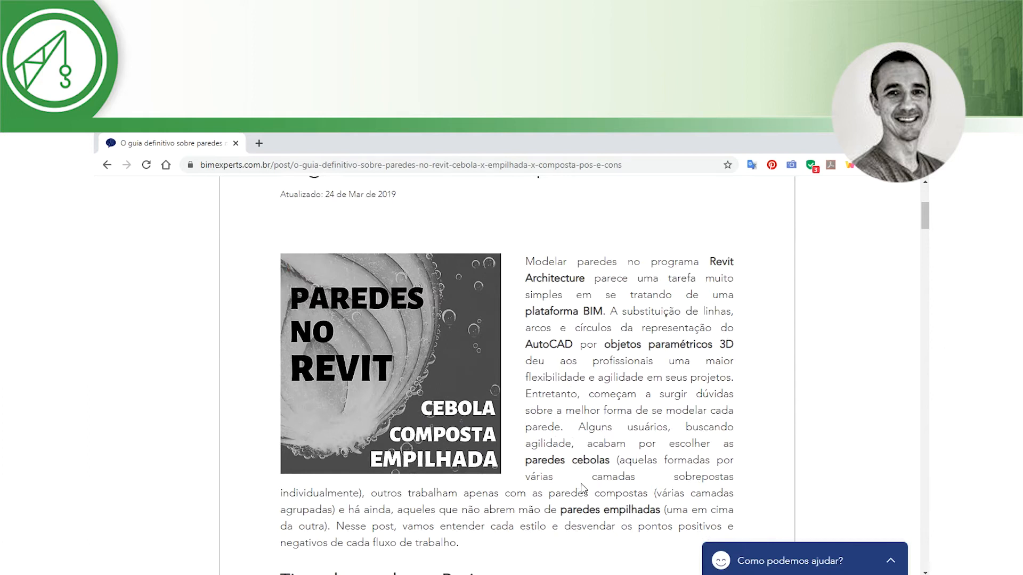
scroll(504, 476, "down", 7)
scroll(504, 477, "down", 14)
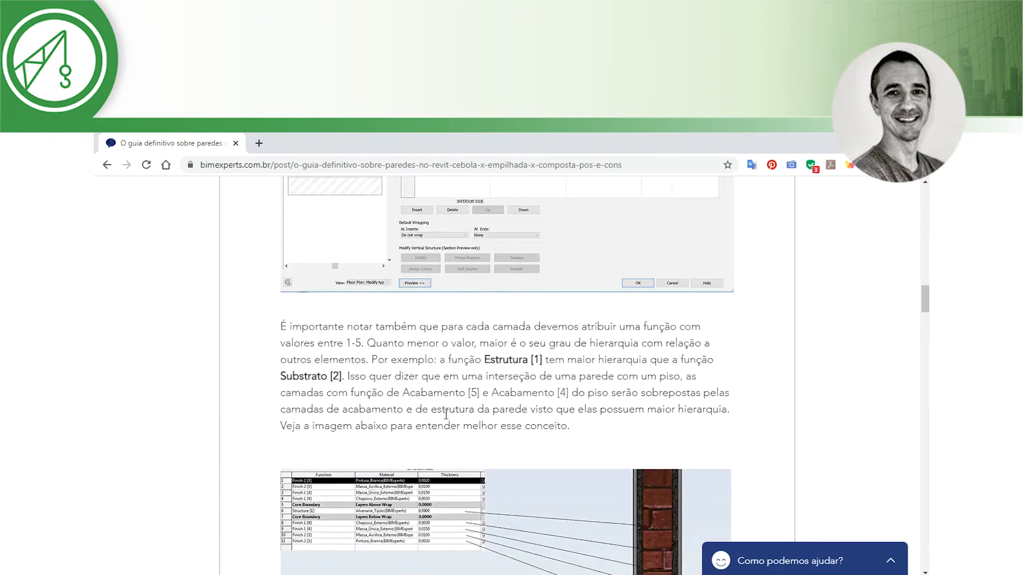
- Read through the remainder of the wall guide to the explanatory videos on compound versus separate wall systems
scroll(448, 421, "down", 15)
scroll(449, 433, "down", 15)
scroll(449, 432, "down", 5)
scroll(448, 436, "up", 1)
scroll(447, 438, "down", 2)
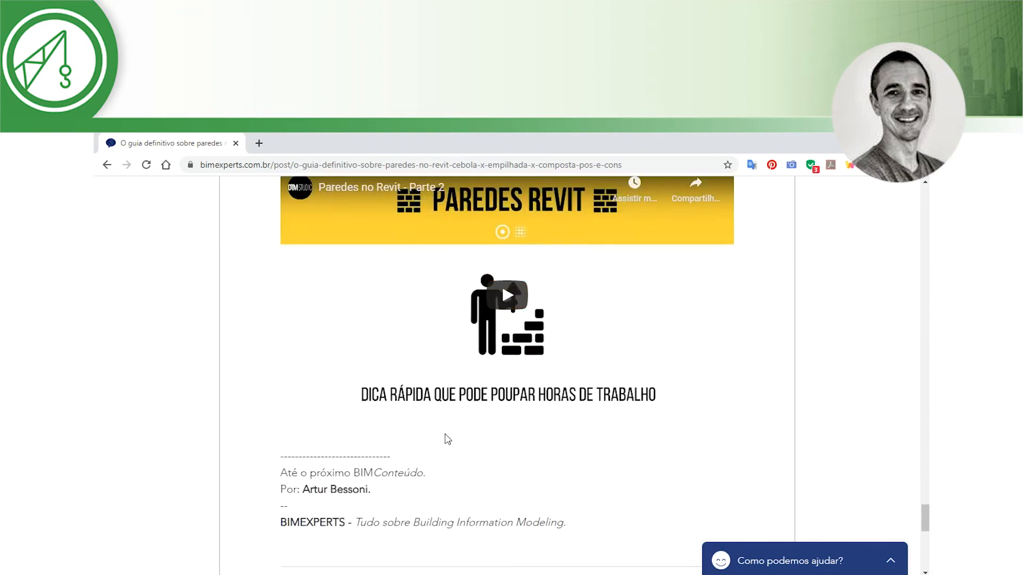
scroll(445, 435, "up", 7)
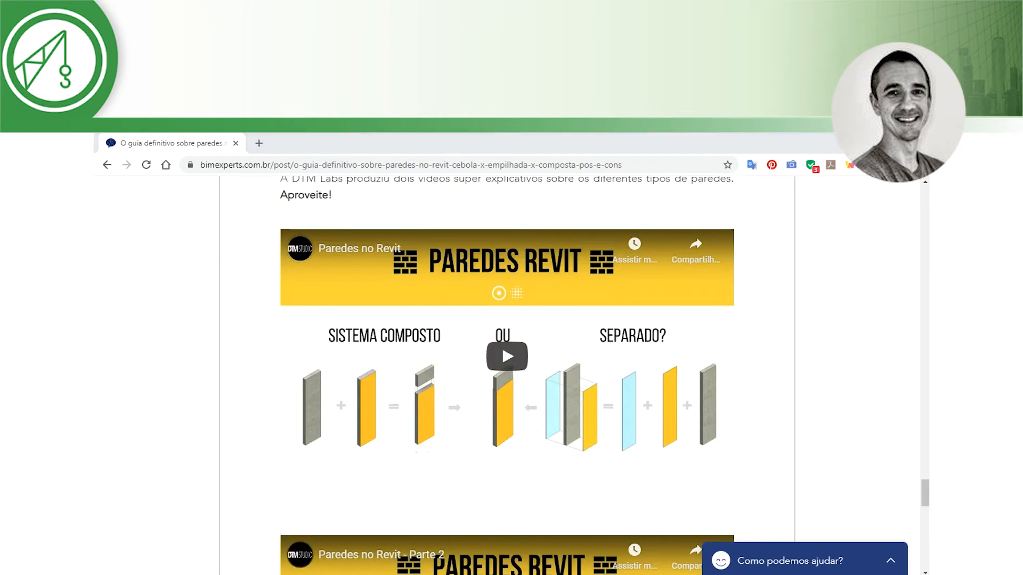
- Switch back to Revit, examine the Composta wall samples up close in the 3D view and end the wall placement command
key("alt+Tab")
scroll(657, 404, "down", 4)
middle_click_drag(708, 416, 694, 499)
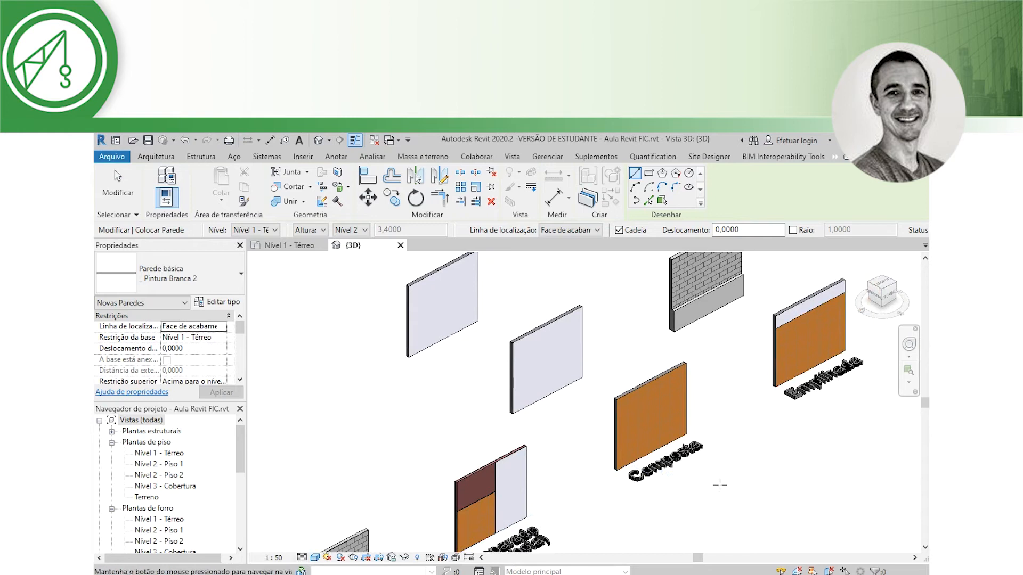
scroll(711, 493, "up", 2)
middle_click_drag(712, 472, 724, 515)
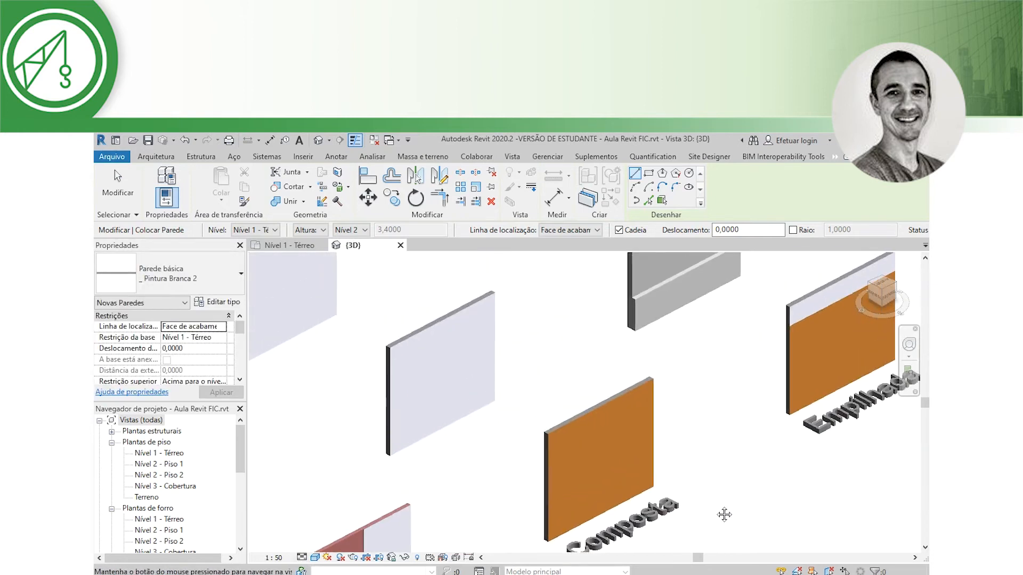
scroll(686, 479, "up", 1)
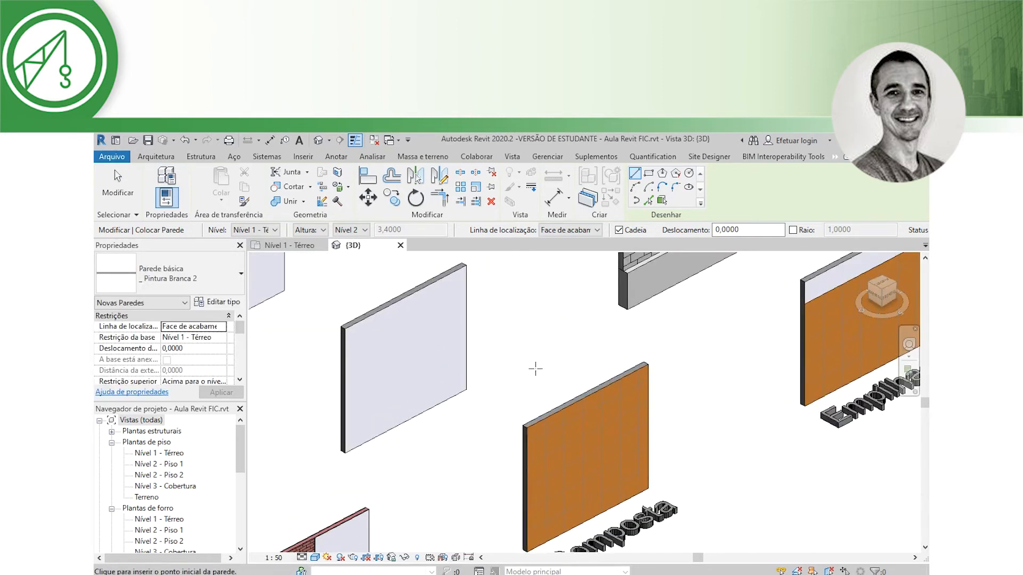
key("Escape")
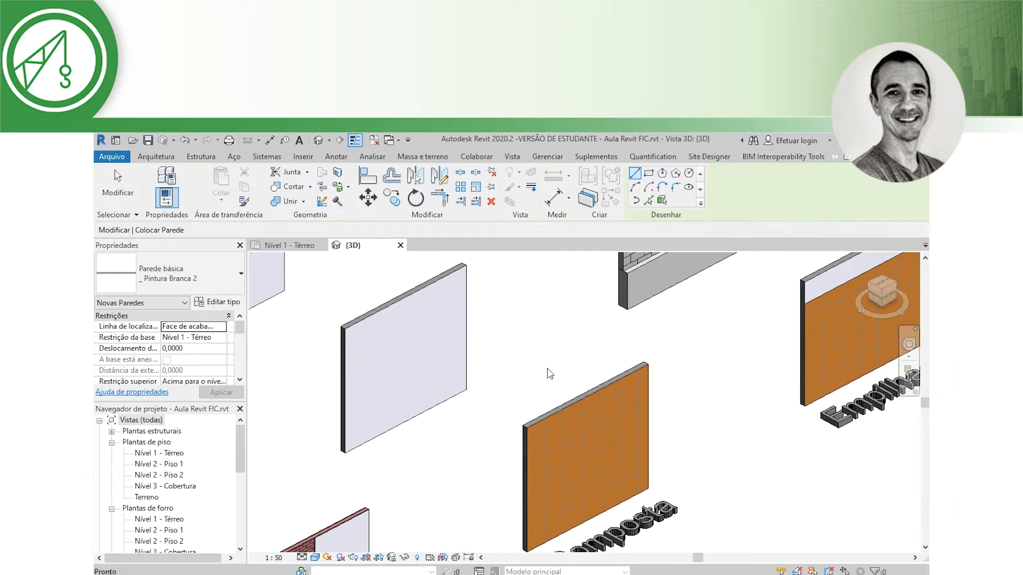
- Inspect the layer structure of the orange tile-finished Composta wall's type, leaving it unmodified
left_click(561, 410)
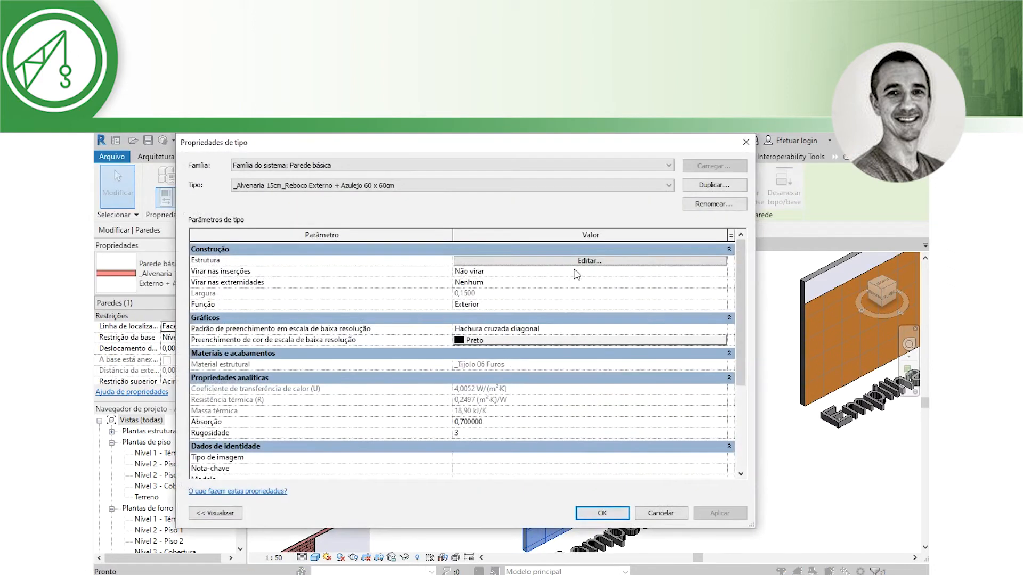
left_click(578, 262)
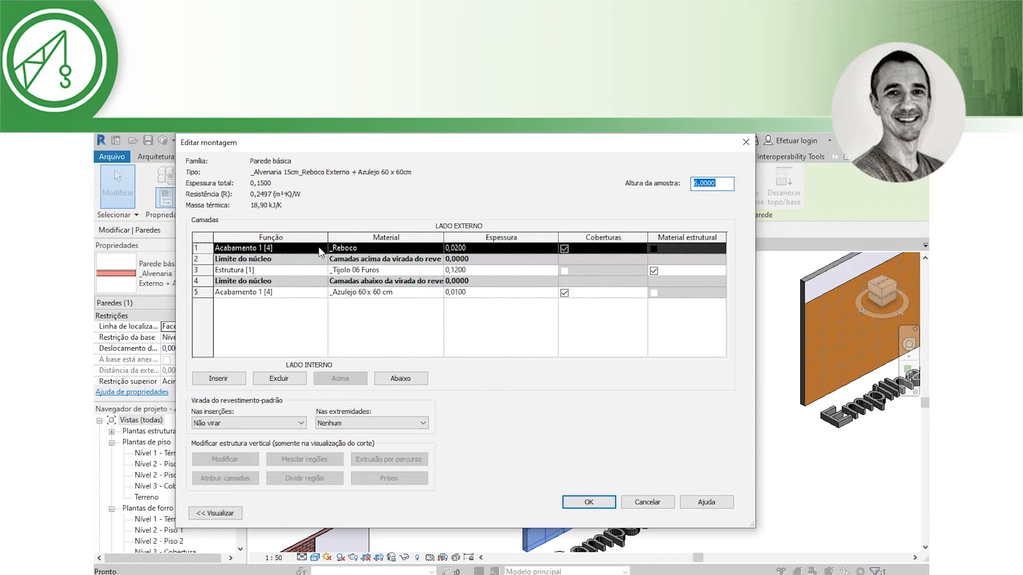
left_click(599, 503)
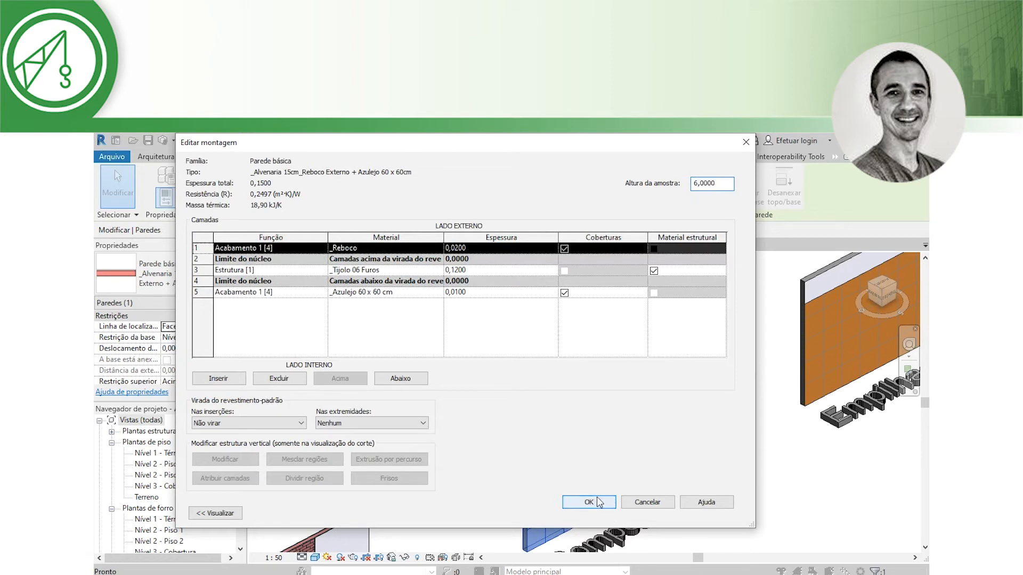
left_click(600, 501)
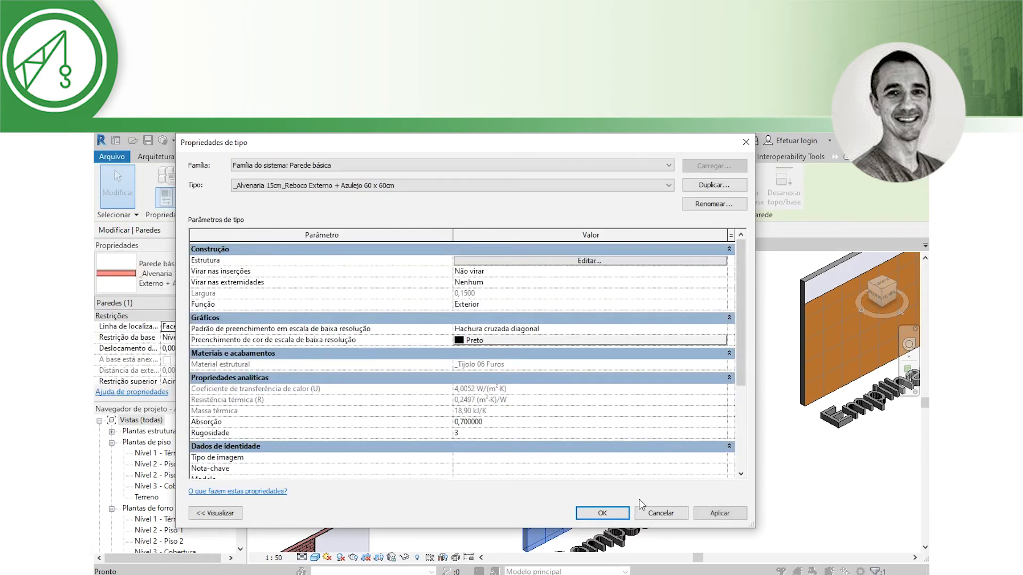
left_click(662, 511)
- Inspect the layer structure of the white-painted Composta wall directly behind the tiled one
left_click(399, 313)
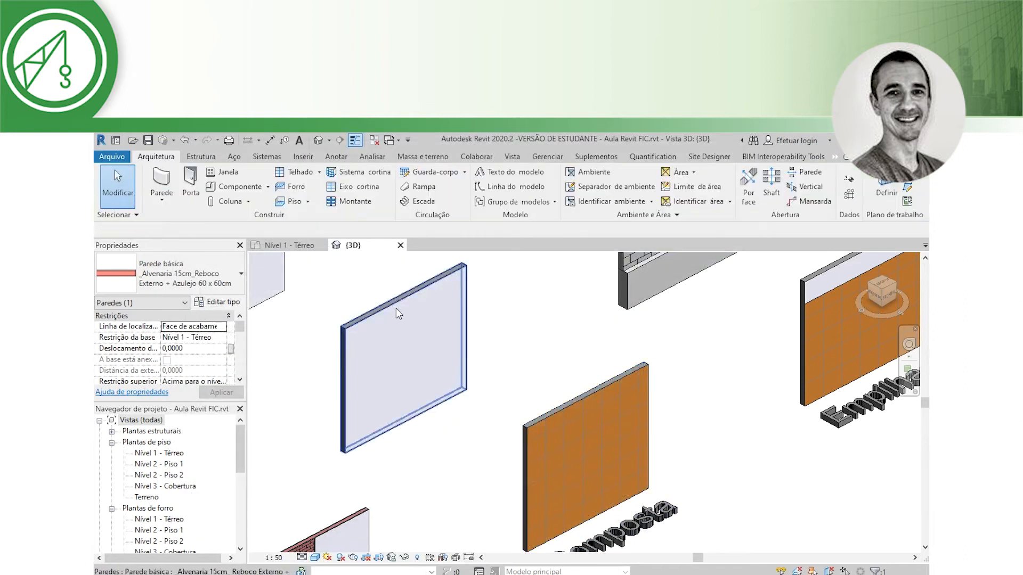
left_click(360, 310)
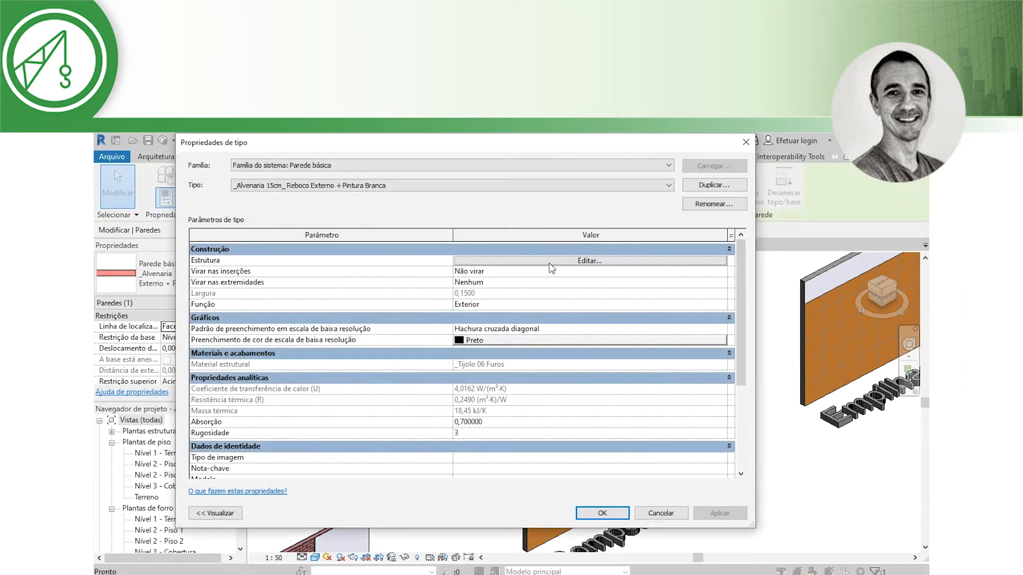
left_click(550, 262)
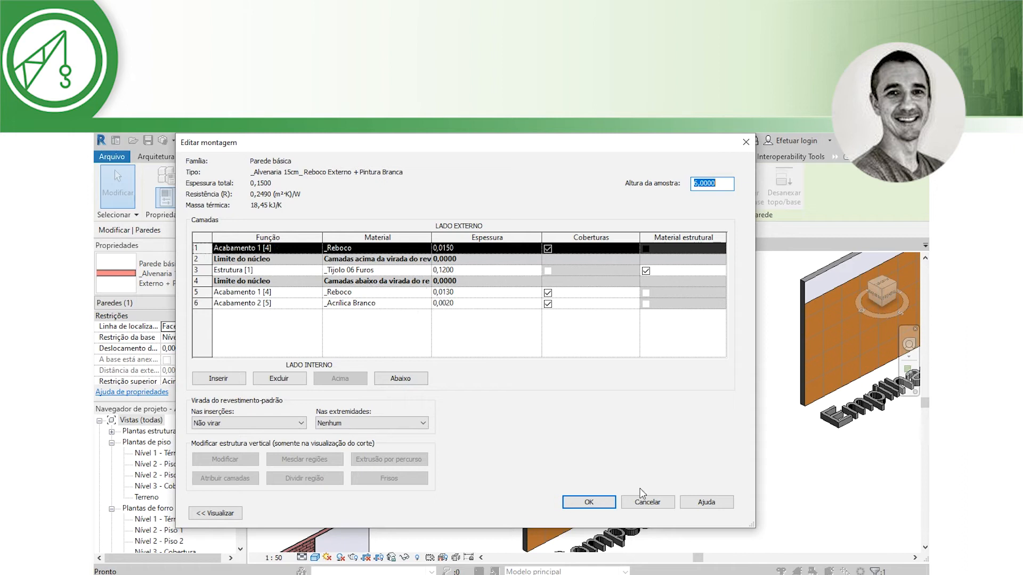
left_click(588, 502)
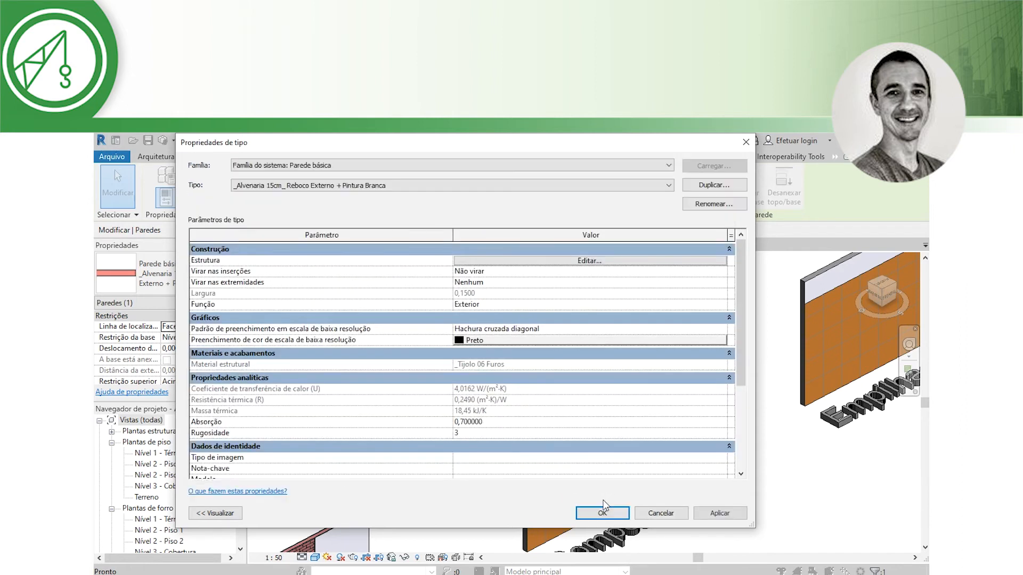
left_click(612, 509)
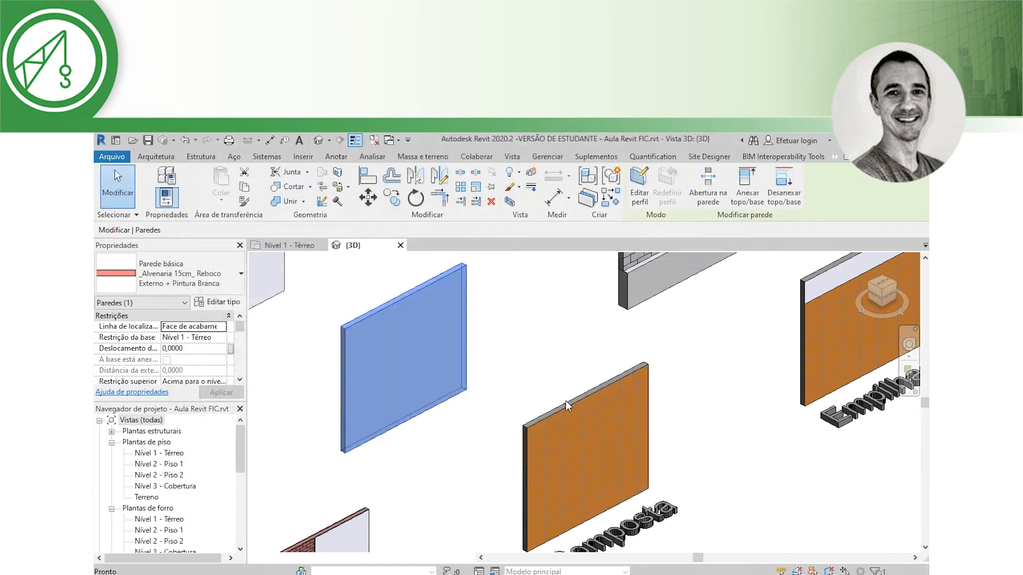
- Change the rearmost wall of the Composta row to the type _Alvenaria 16cm_Reboco Interno + Reboco Interno
scroll(543, 354, "down", 2)
middle_click_drag(543, 355, 559, 406)
left_click(455, 306)
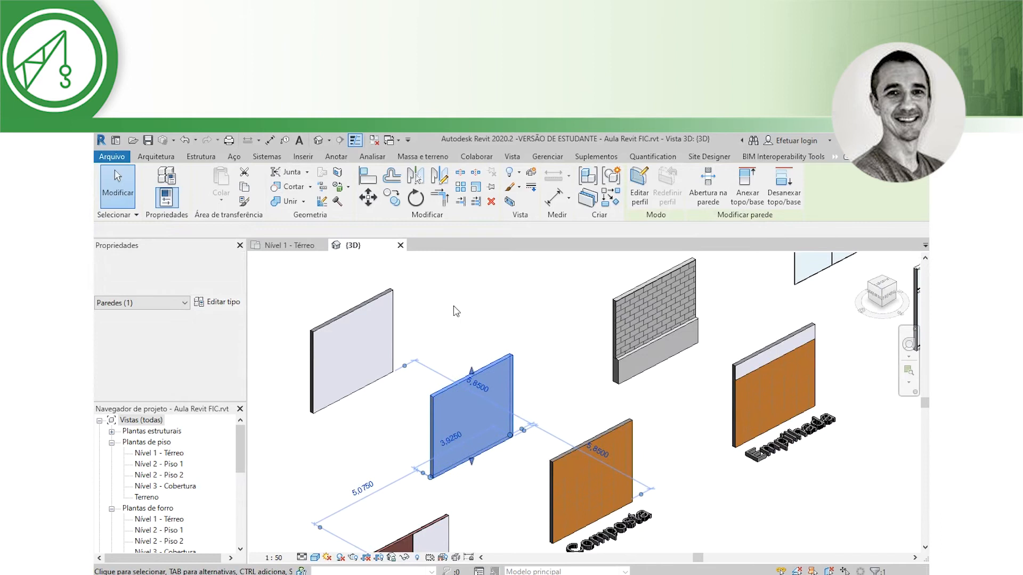
left_click(332, 320)
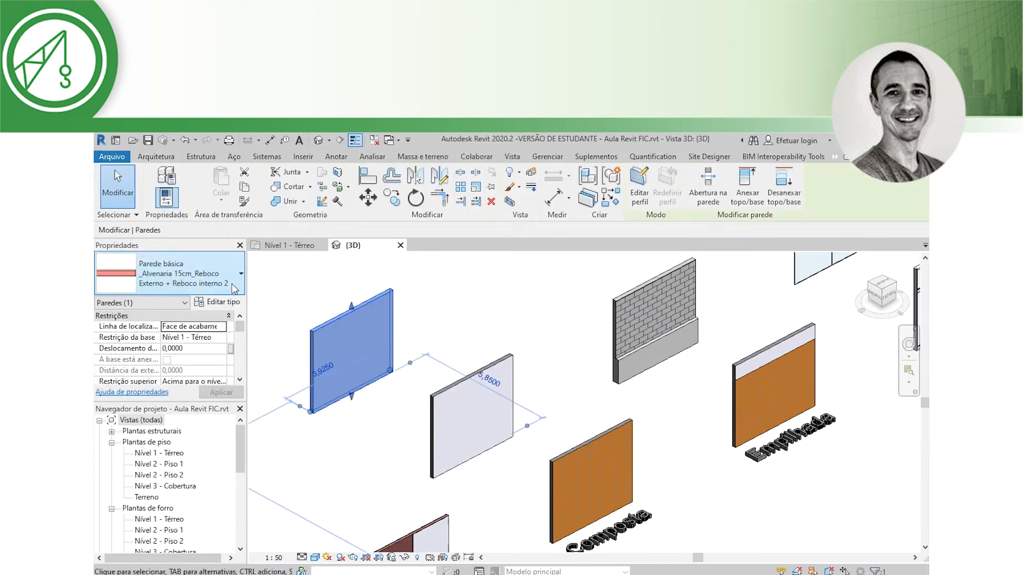
left_click(236, 290)
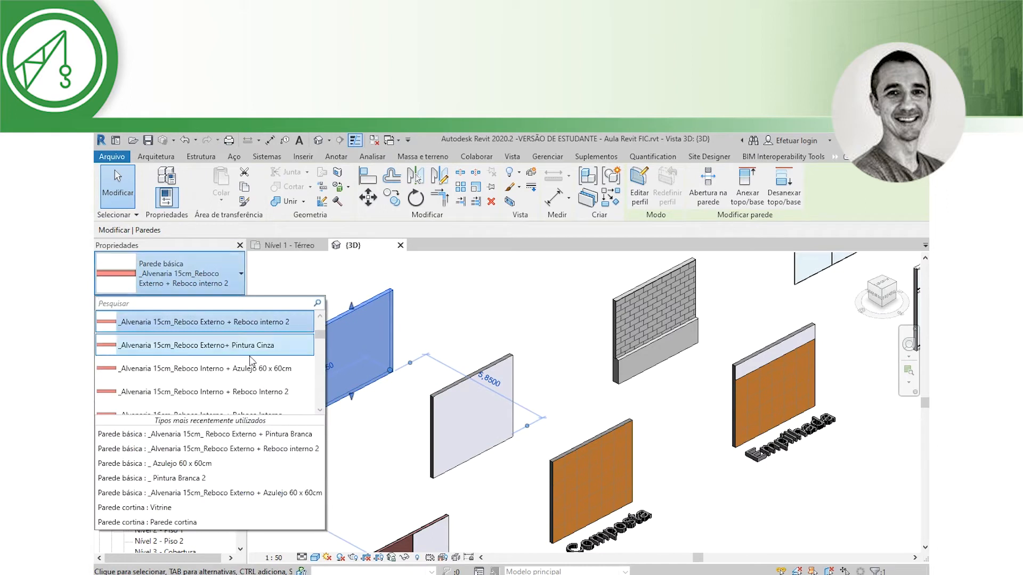
scroll(235, 358, "down", 1)
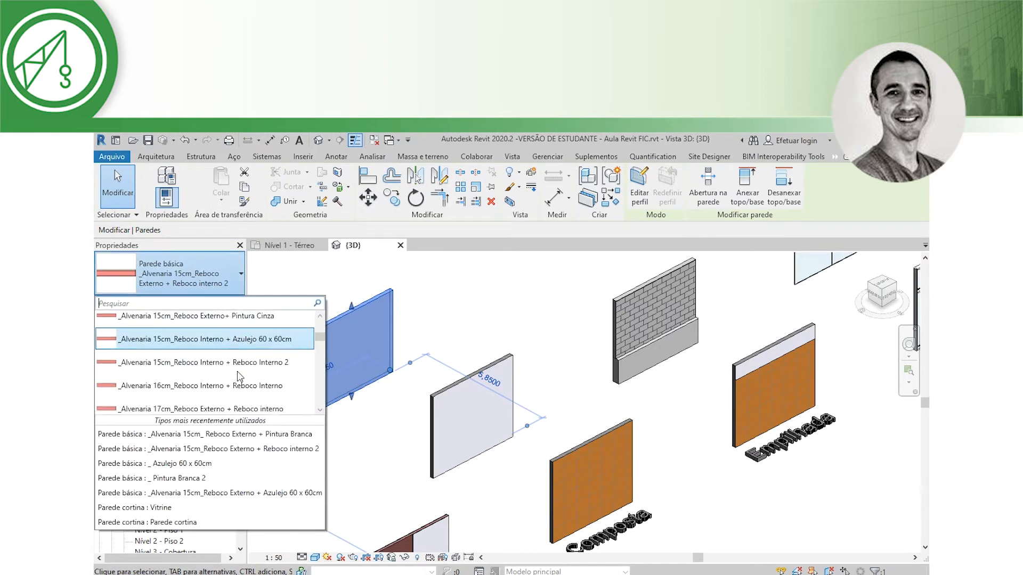
left_click(236, 389)
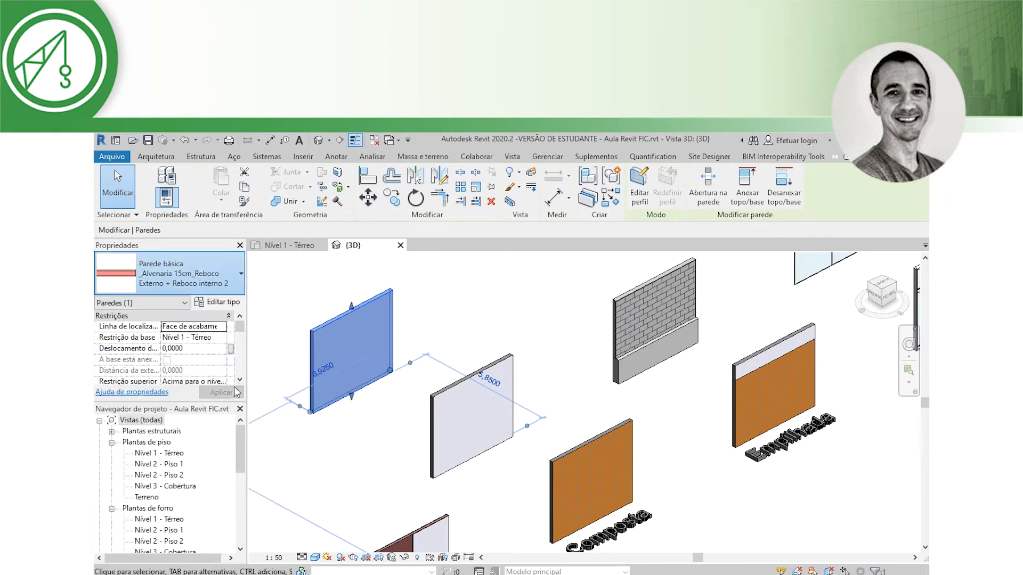
left_click(447, 291)
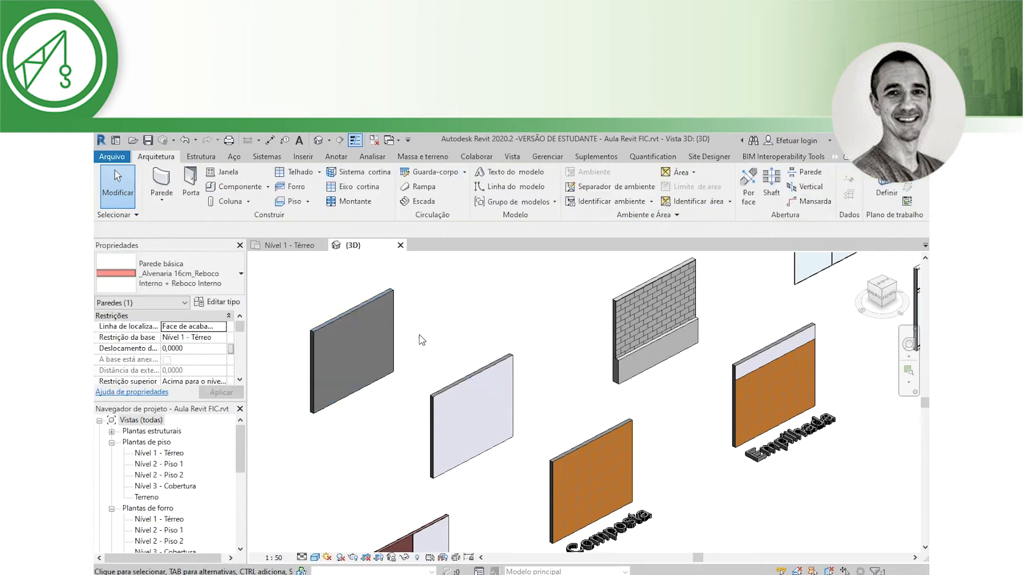
- Inspect the layer structure of the rearmost Composta wall's plaster-on-both-sides type, then deselect the wall
left_click(329, 333)
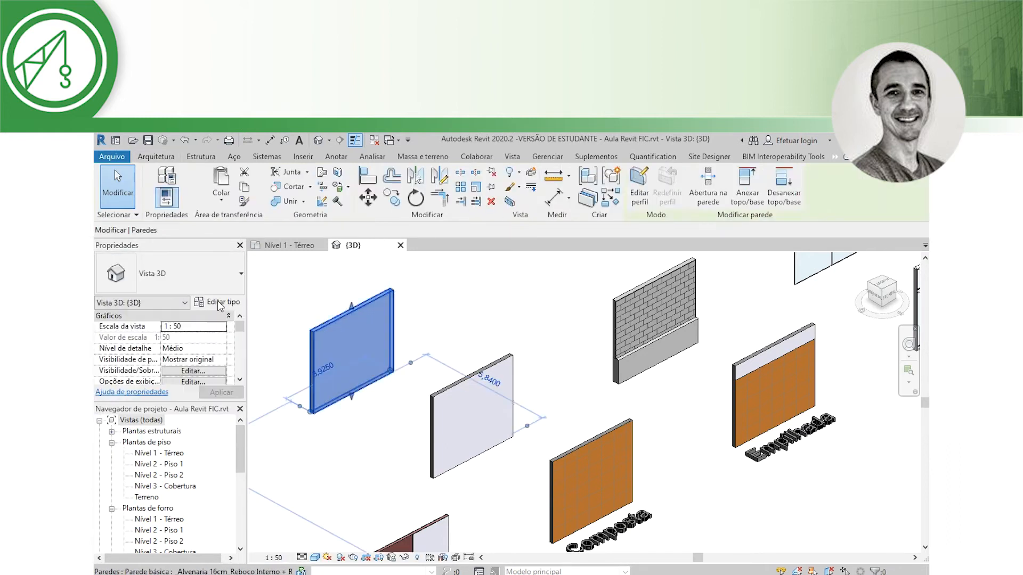
left_click(228, 302)
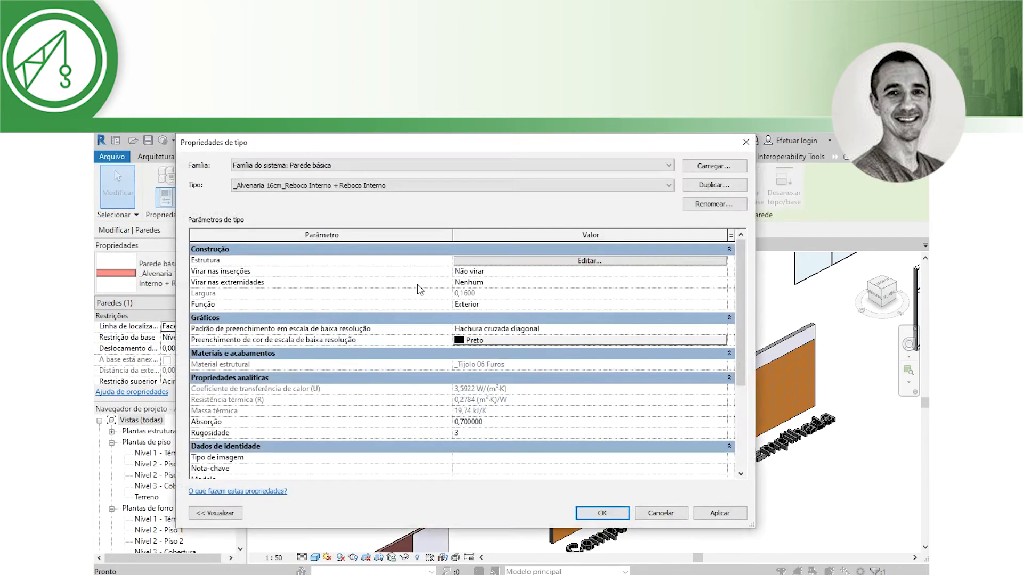
left_click(538, 261)
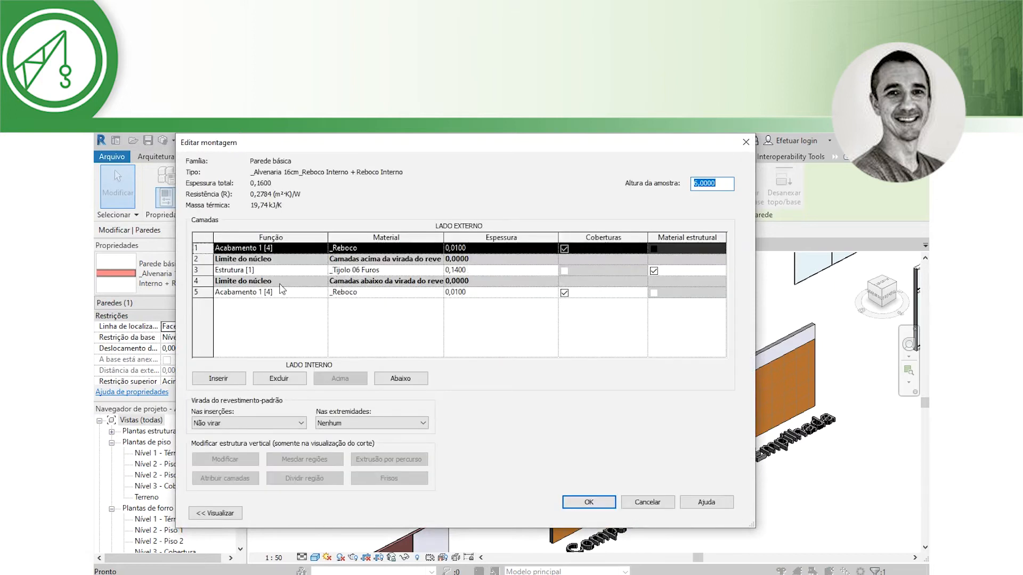
left_click(627, 502)
left_click(628, 502)
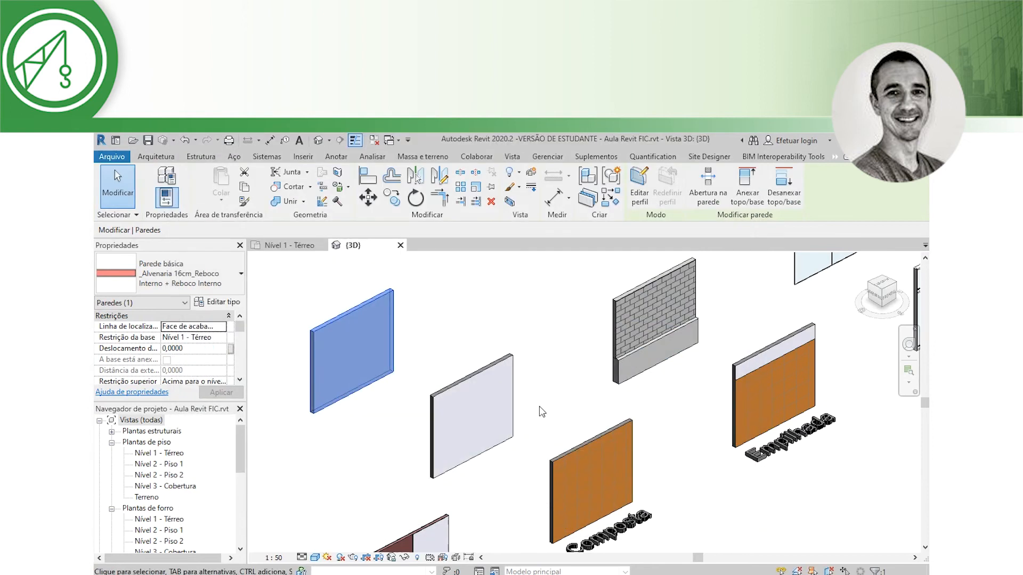
left_click(474, 307)
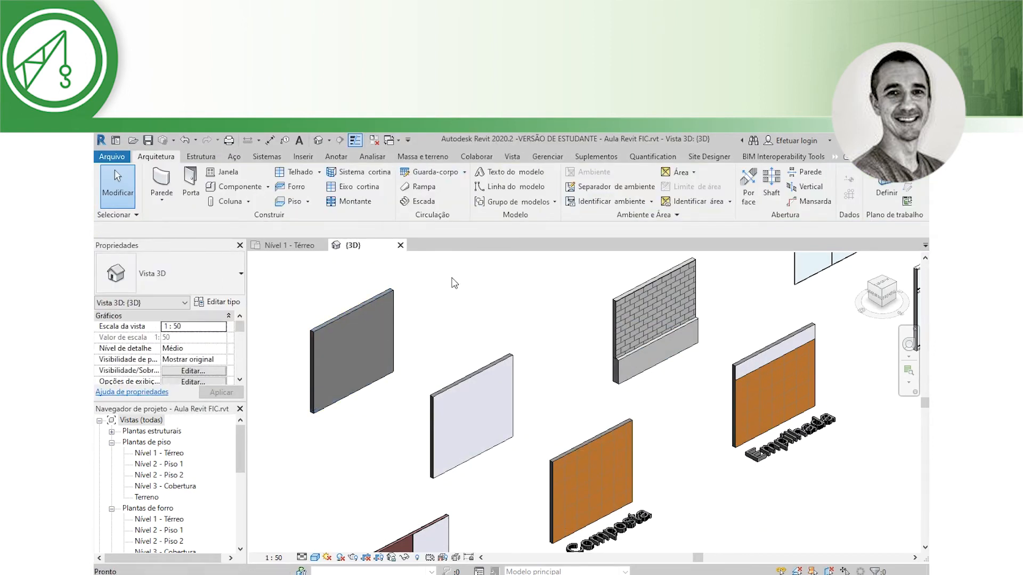
- Paint the front face of the rearmost Composta wall with _Acrílica Branco, then repaint it with _Azulejo 60 x 60 cm
key("p")
key("t")
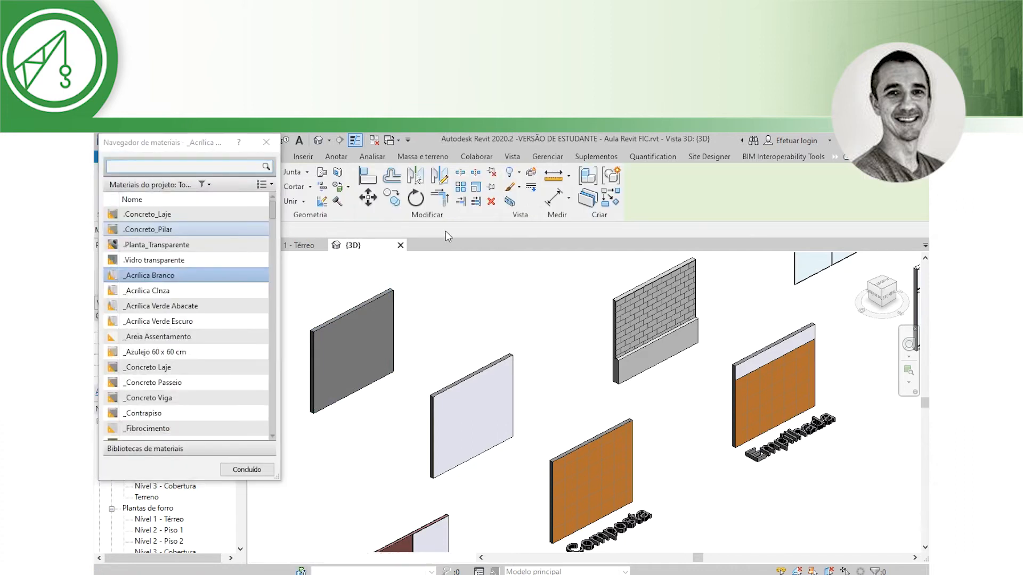
left_click(348, 187)
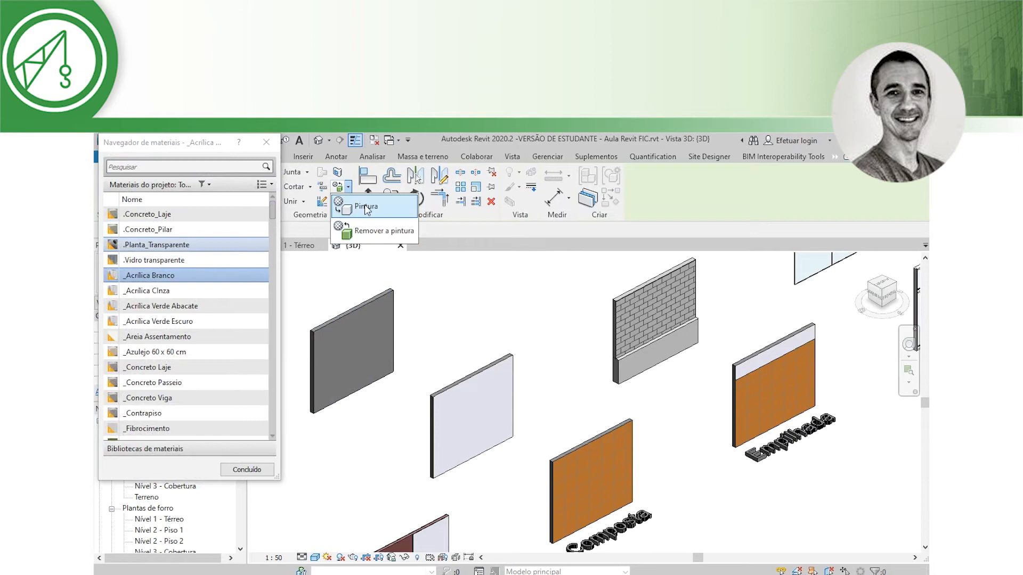
left_click(151, 276)
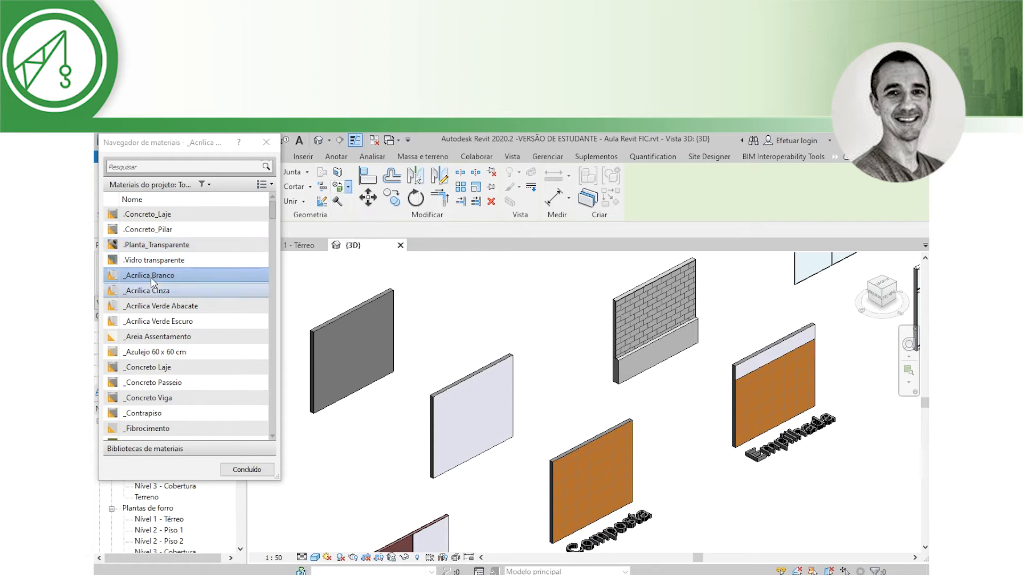
left_click(330, 335)
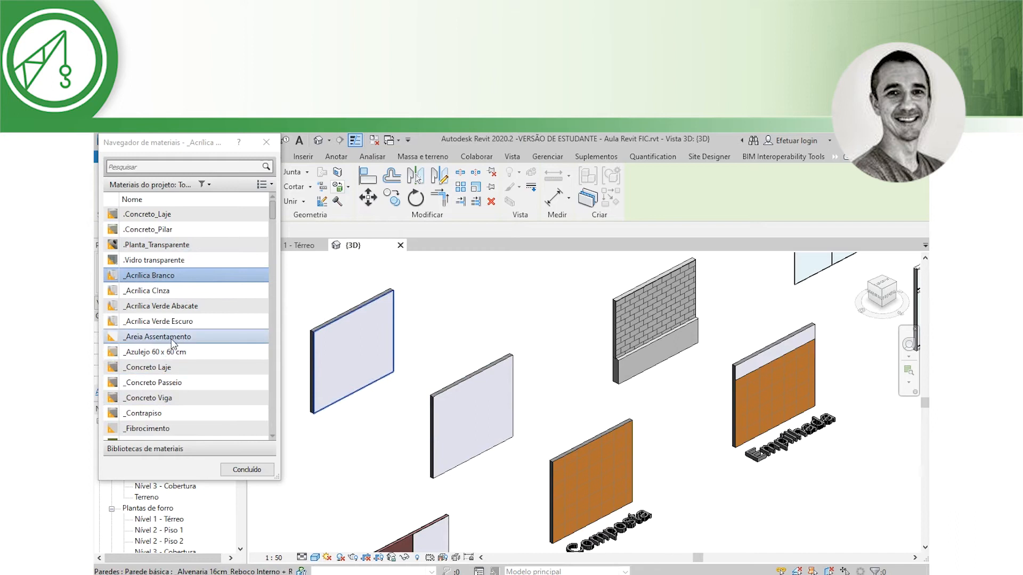
left_click_drag(172, 356, 330, 336)
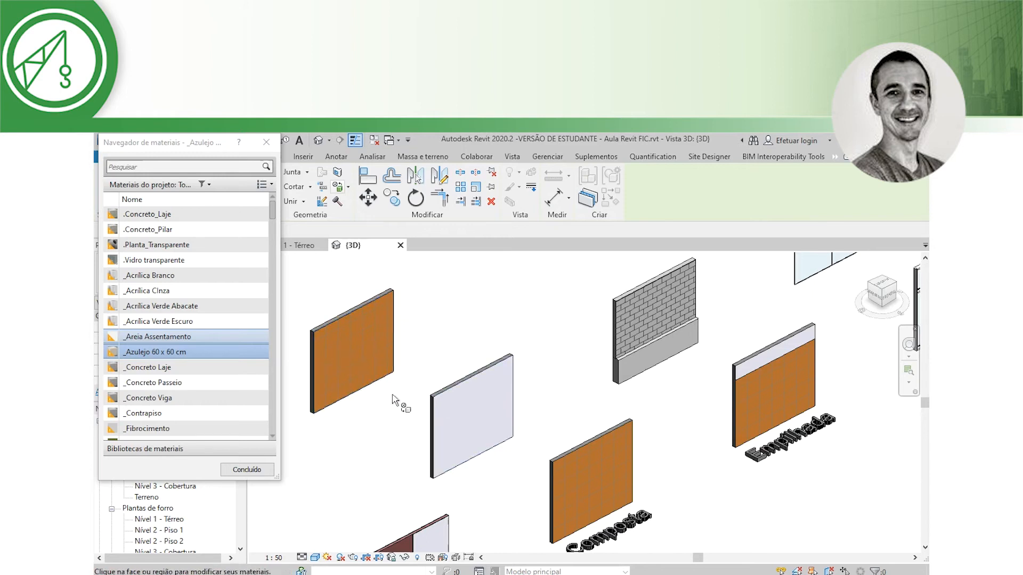
- Examine the Empilhada and Cortina wall samples, then view the complete set of wall samples together
scroll(371, 396, "down", 3)
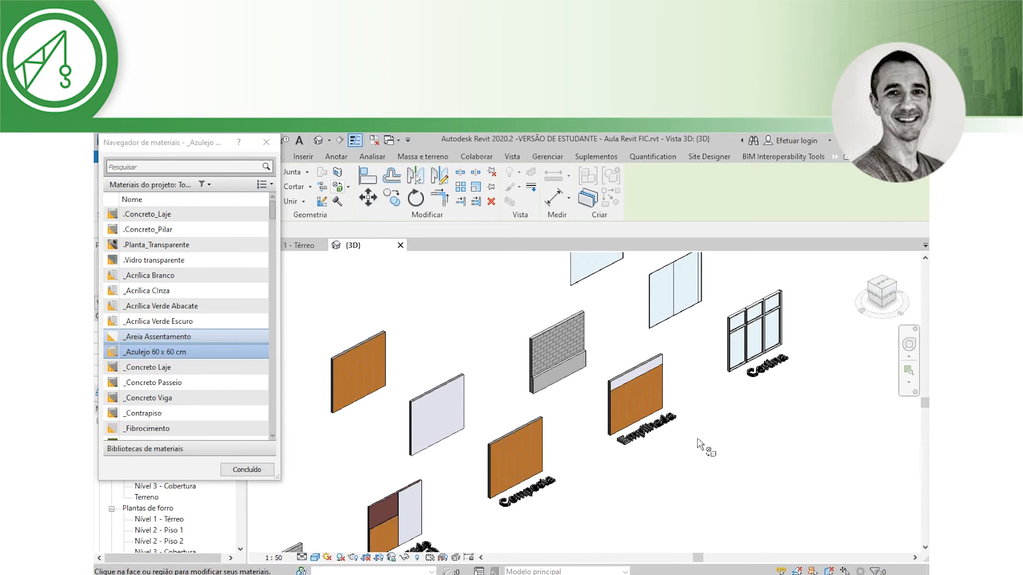
scroll(687, 402, "up", 1)
middle_click_drag(685, 401, 679, 436)
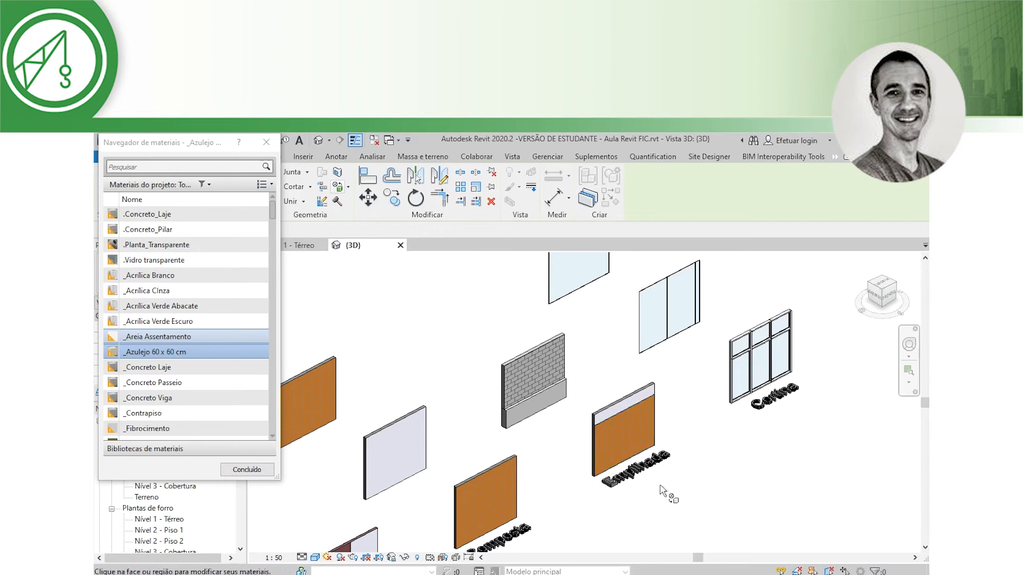
middle_click_drag(690, 451, 605, 506)
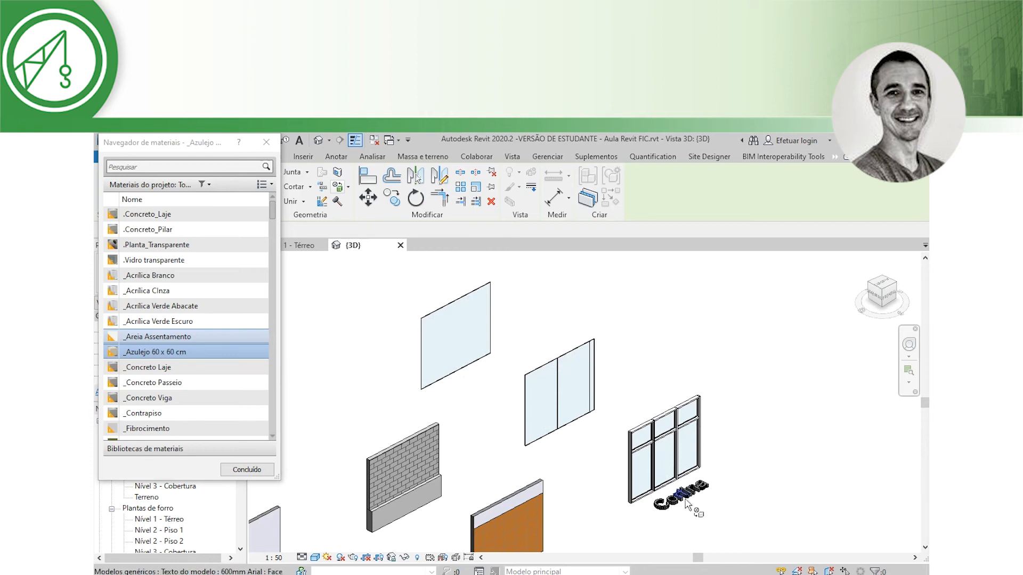
scroll(678, 378, "down", 2)
middle_click_drag(717, 489, 782, 420)
scroll(760, 416, "down", 1)
middle_click_drag(714, 435, 723, 416)
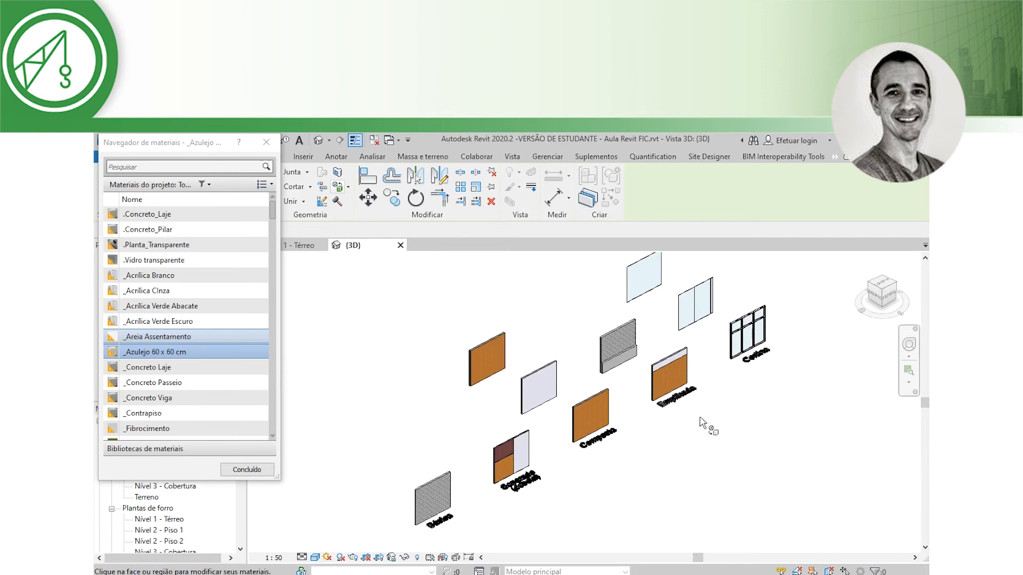
- Compare the Composta, Empilhada and Cortina wall samples up close in the 3D view
scroll(652, 346, "up", 2)
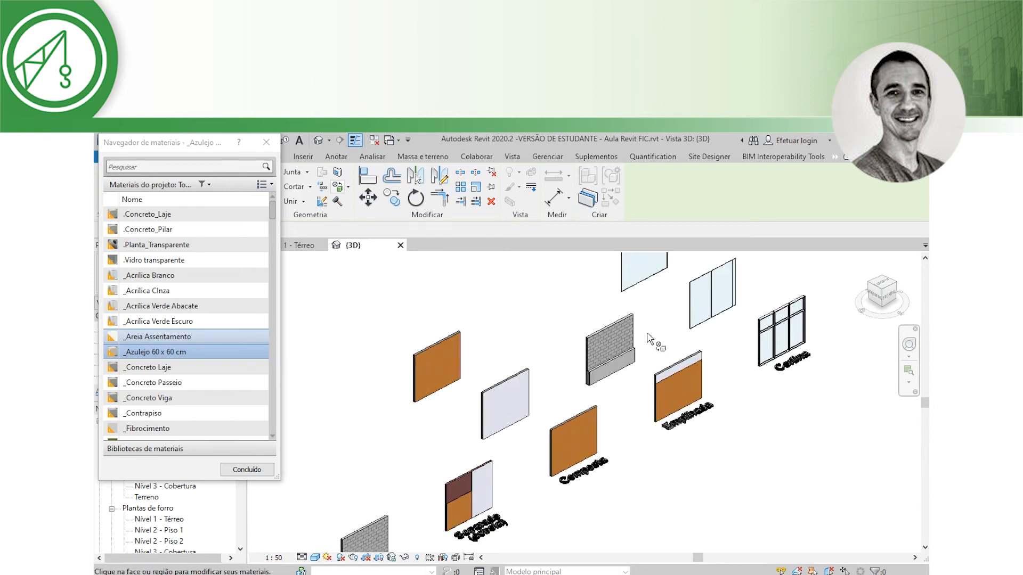
middle_click_drag(653, 343, 628, 379)
scroll(628, 379, "up", 2)
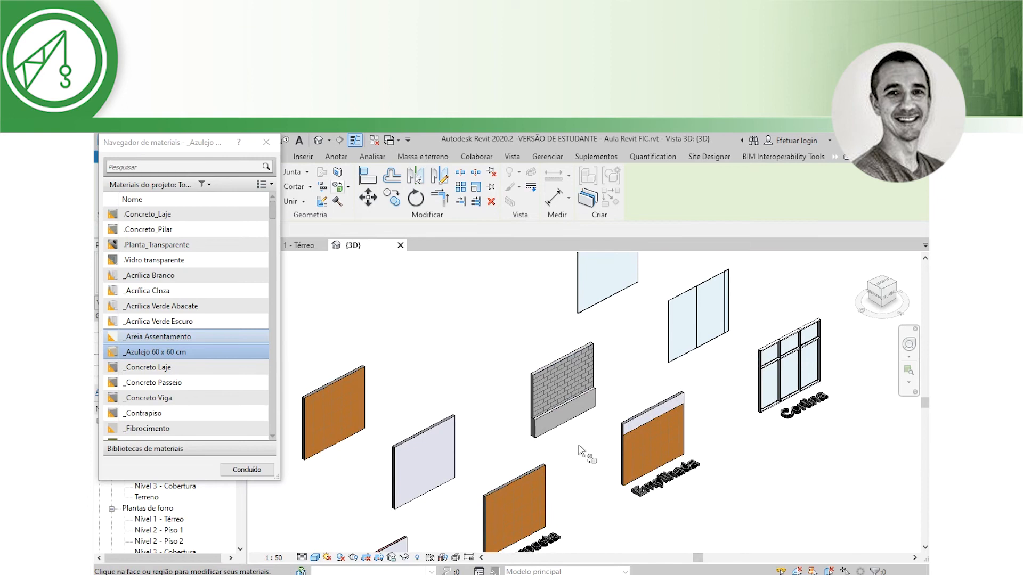
scroll(532, 458, "down", 3)
middle_click_drag(508, 457, 523, 395)
middle_click_drag(599, 476, 650, 465)
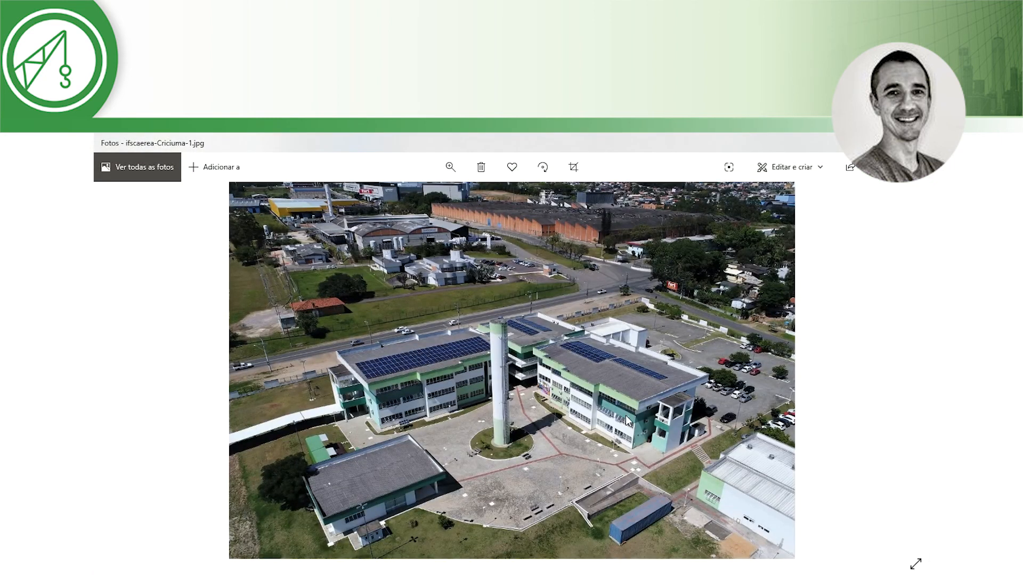
- Switch to the Fotos app and examine the building façades in the aerial photo ifscaerea-Criciuma-1.jpg up close
scroll(625, 414, "up", 4)
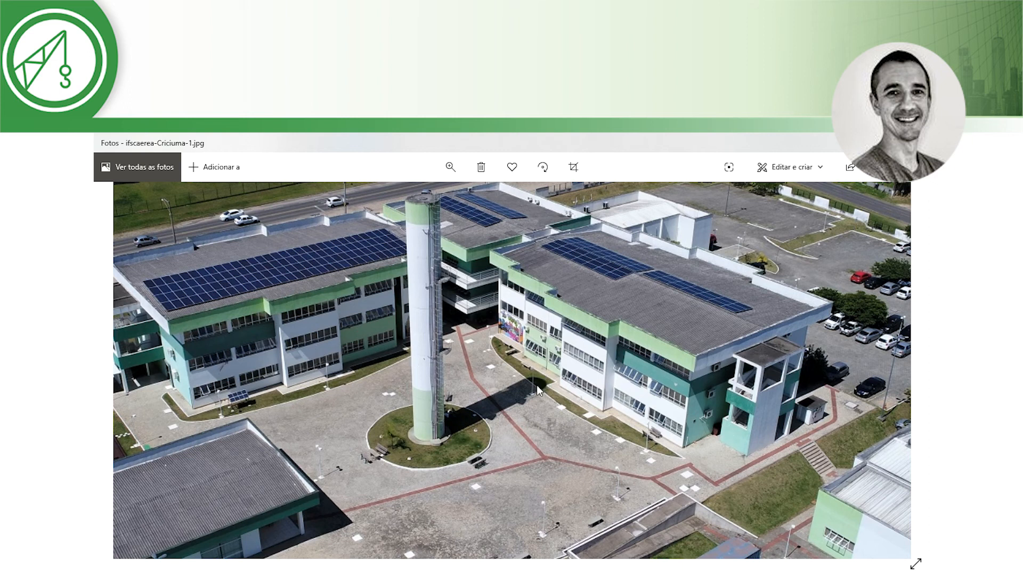
left_click_drag(535, 385, 570, 400)
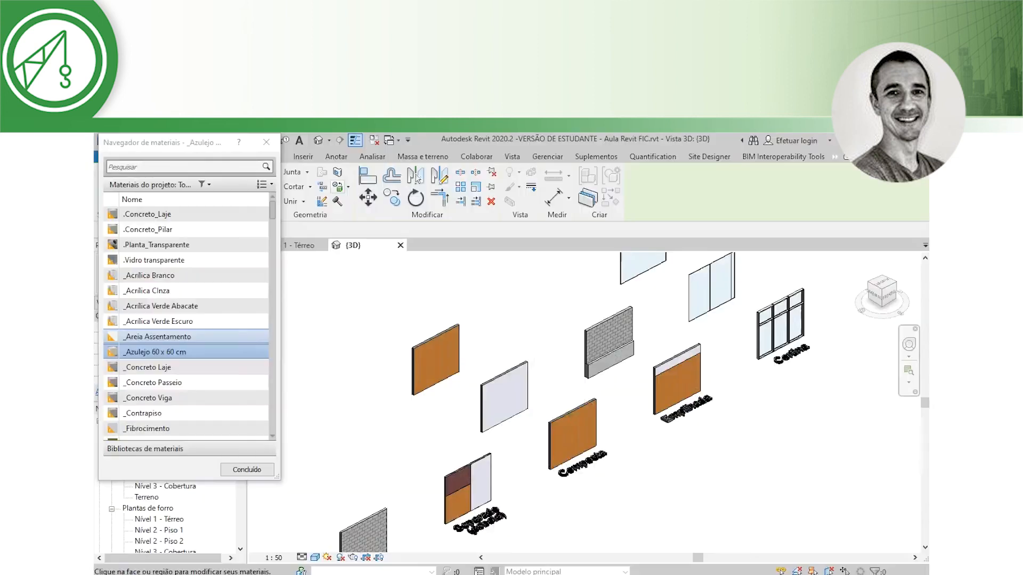
left_click_drag(569, 442, 525, 414)
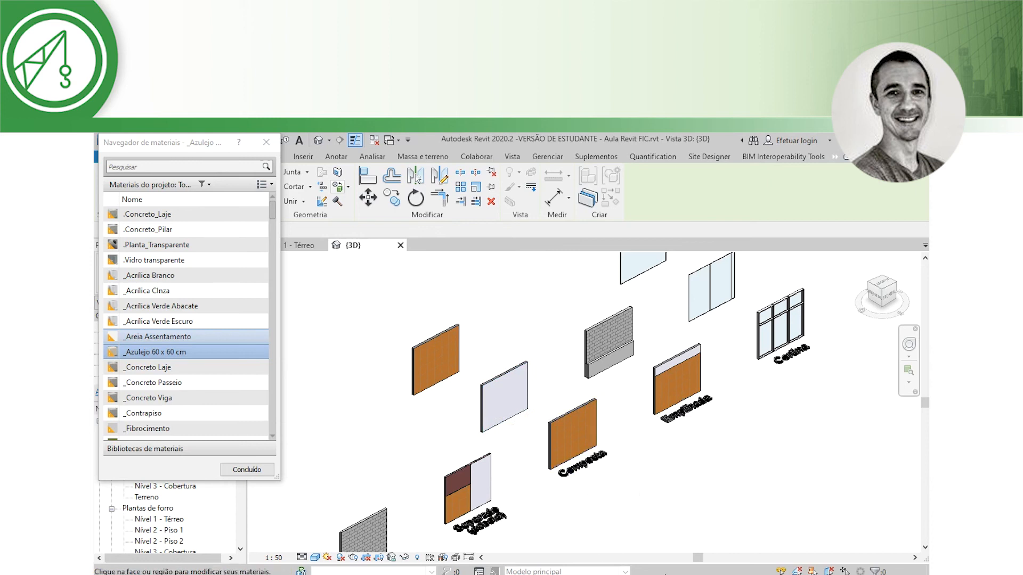
- Back in Revit, close the material browser and end face painting, then review the full set of wall samples
middle_click_drag(660, 530, 650, 491, "shift")
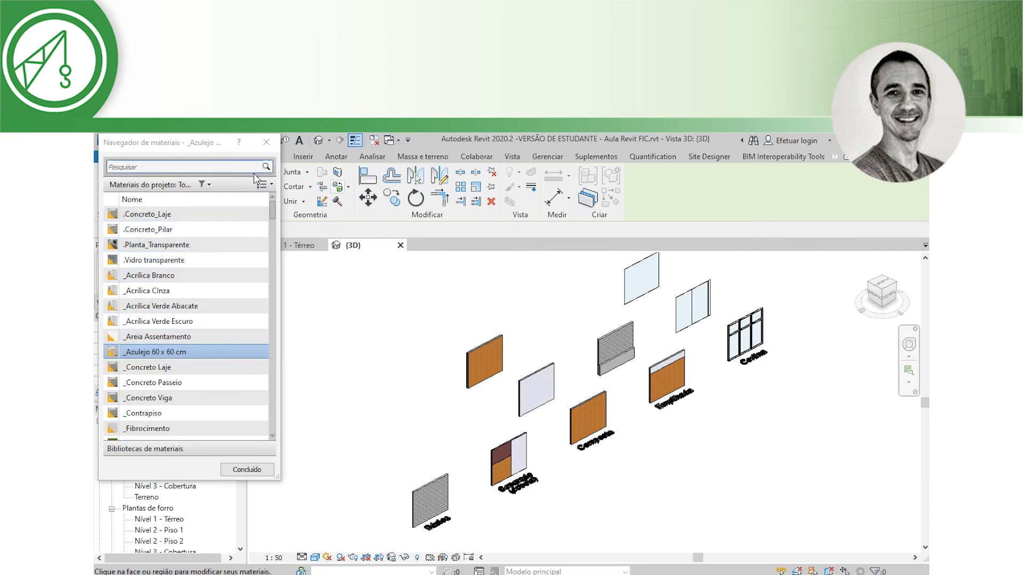
left_click(266, 142)
key("Escape")
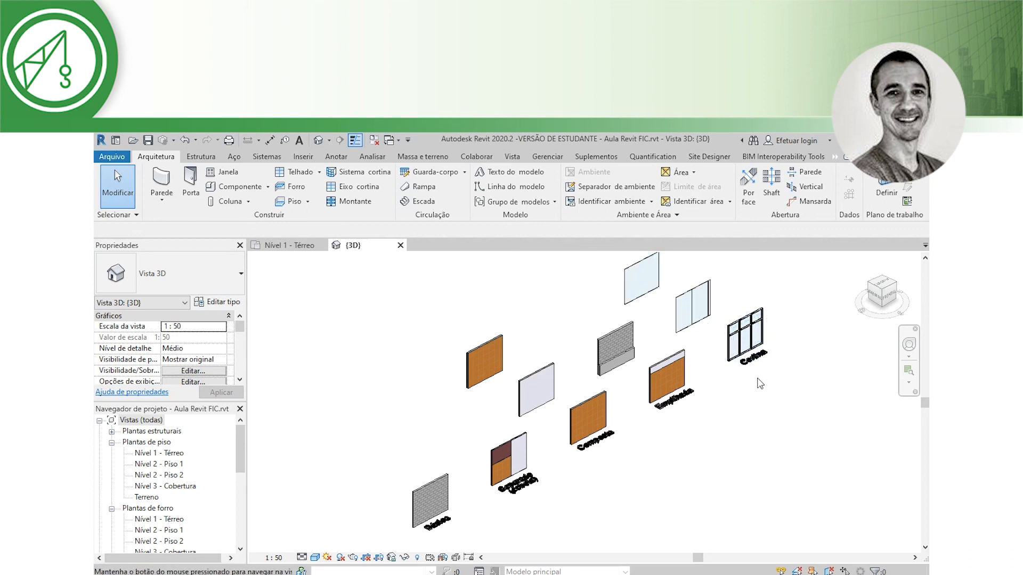
middle_click_drag(752, 376, 746, 391)
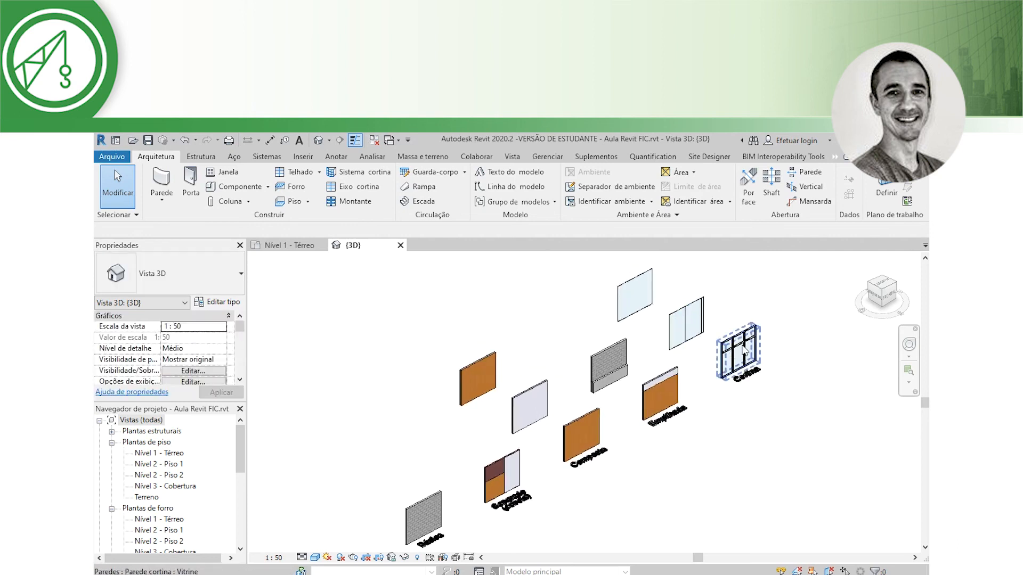
scroll(749, 343, "up", 1)
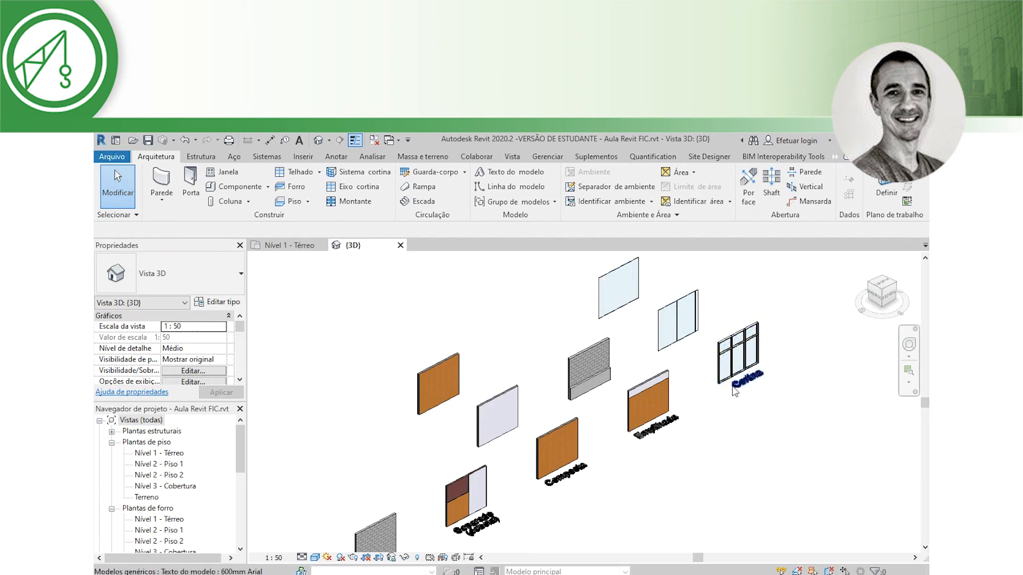
scroll(744, 420, "down", 3)
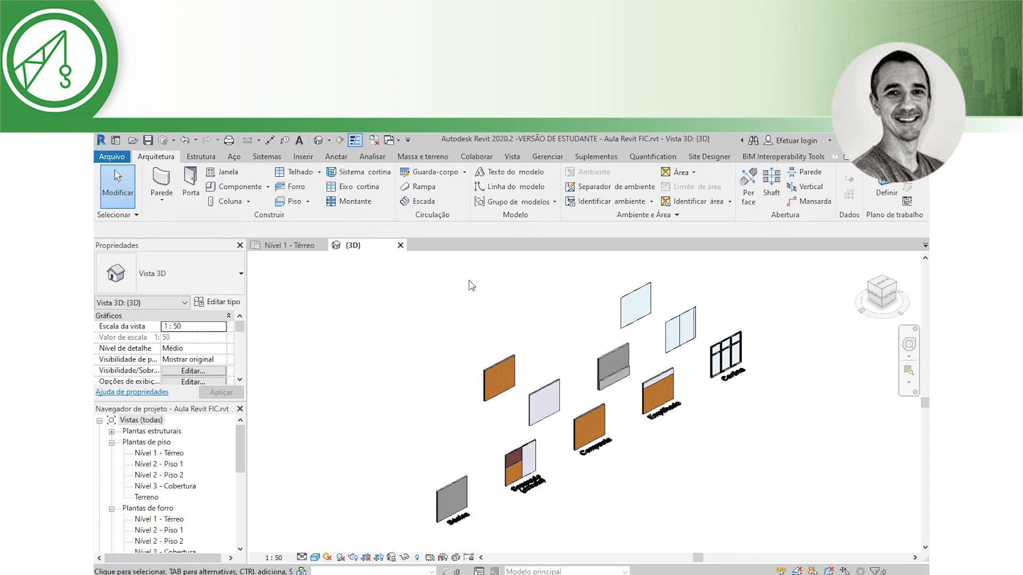
middle_click_drag(652, 466, 632, 464)
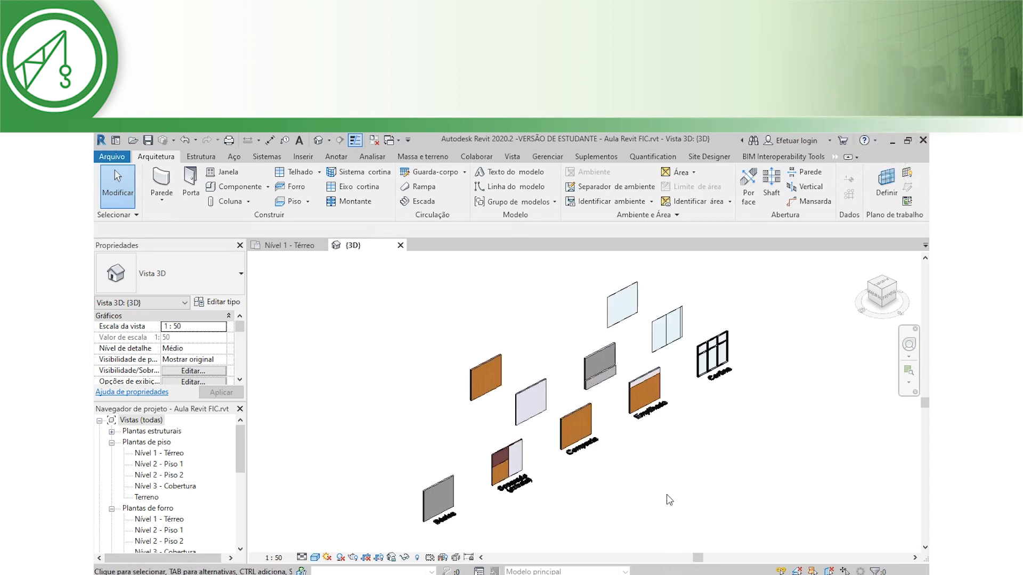